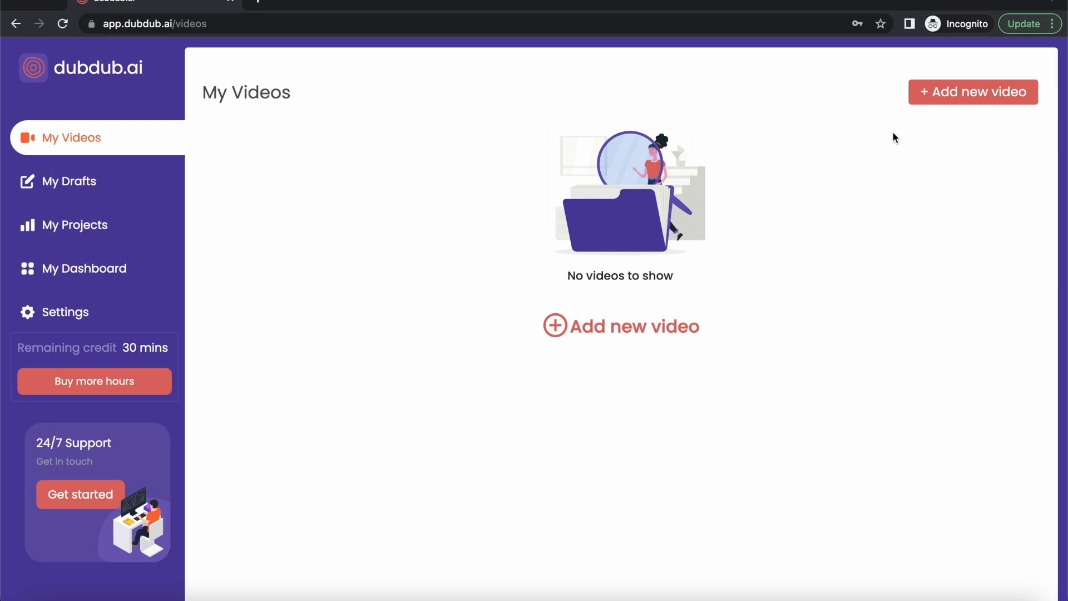
Start adding a new video and create a new project named "Demo 1" for it.
click(990, 97)
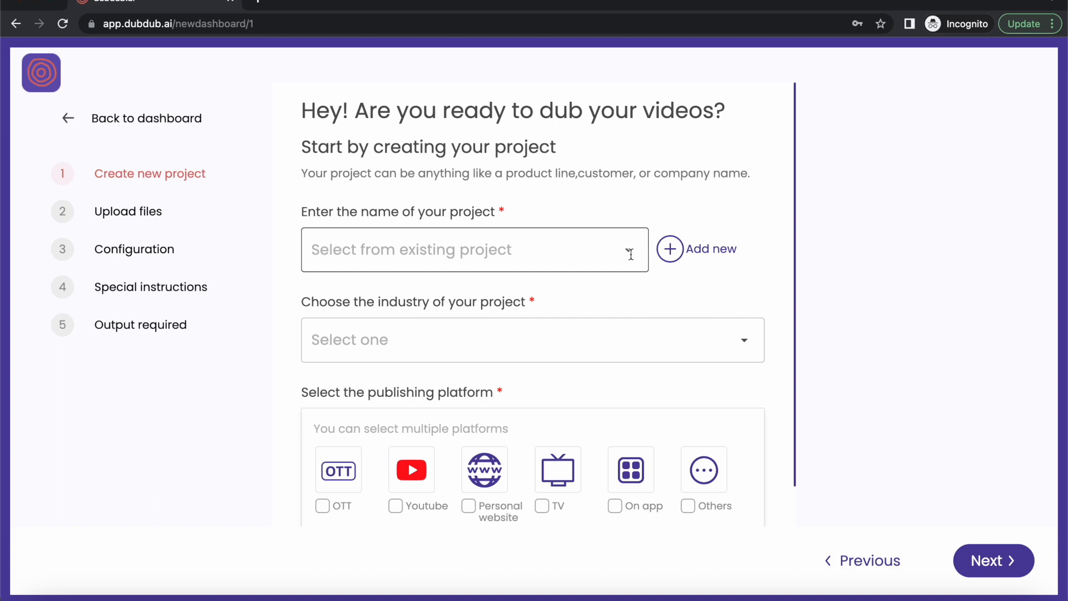
click(671, 250)
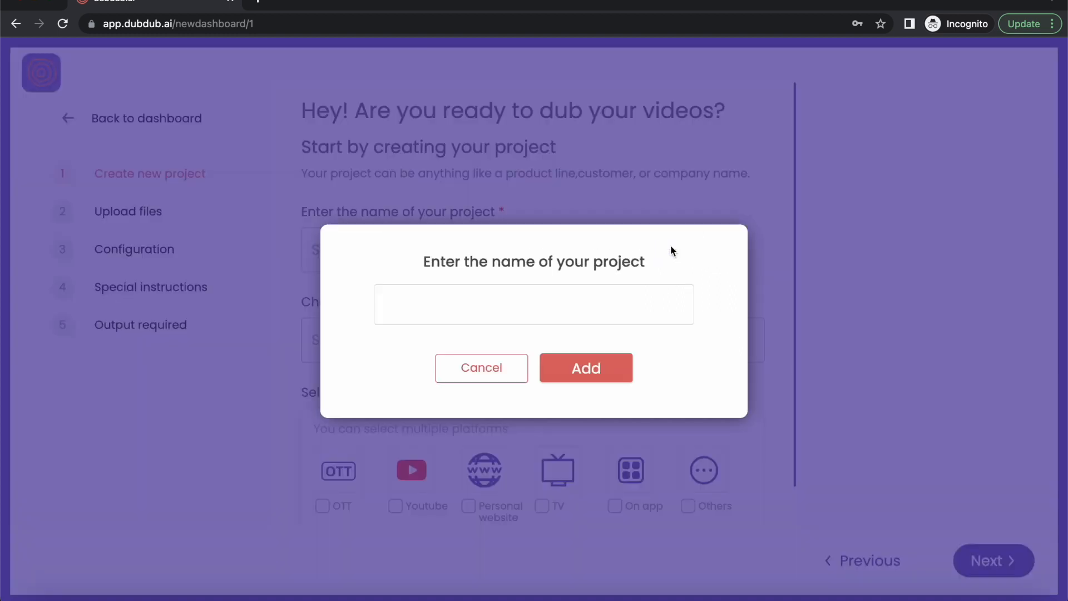
click(591, 305)
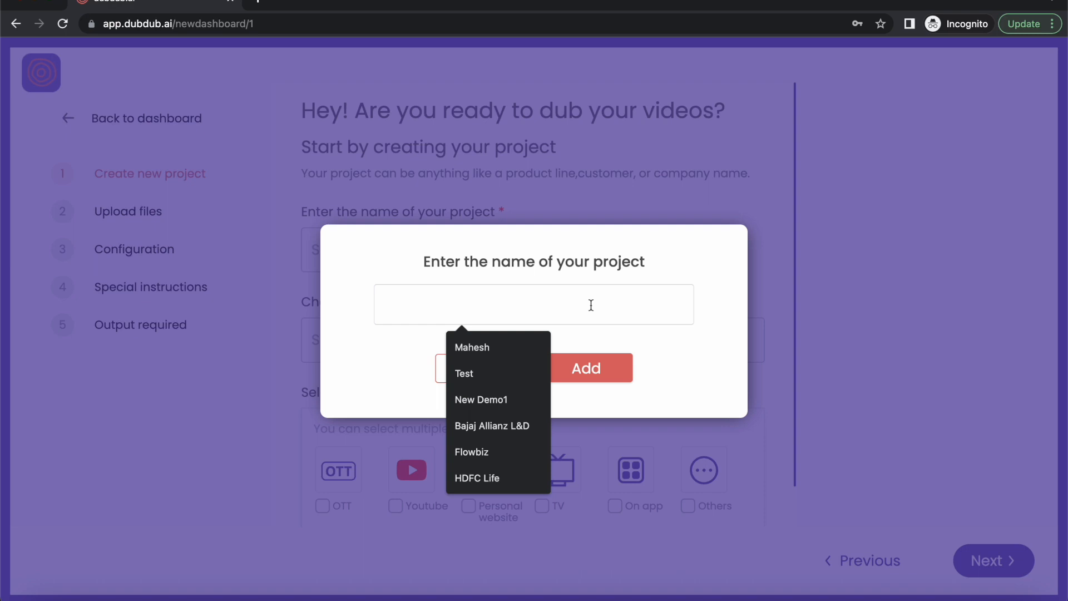
text(Demo 1)
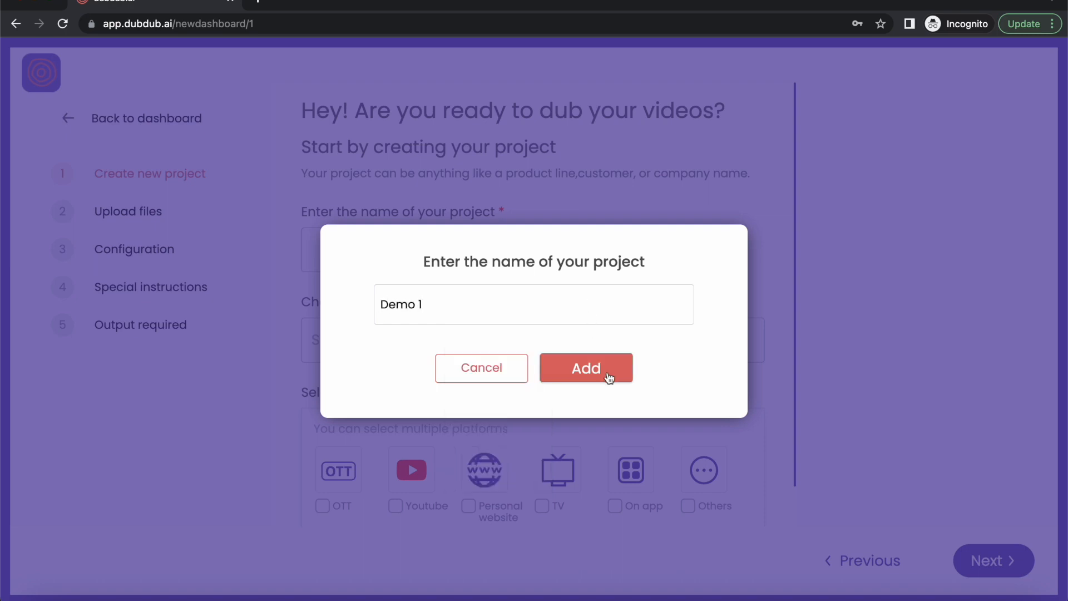
click(609, 378)
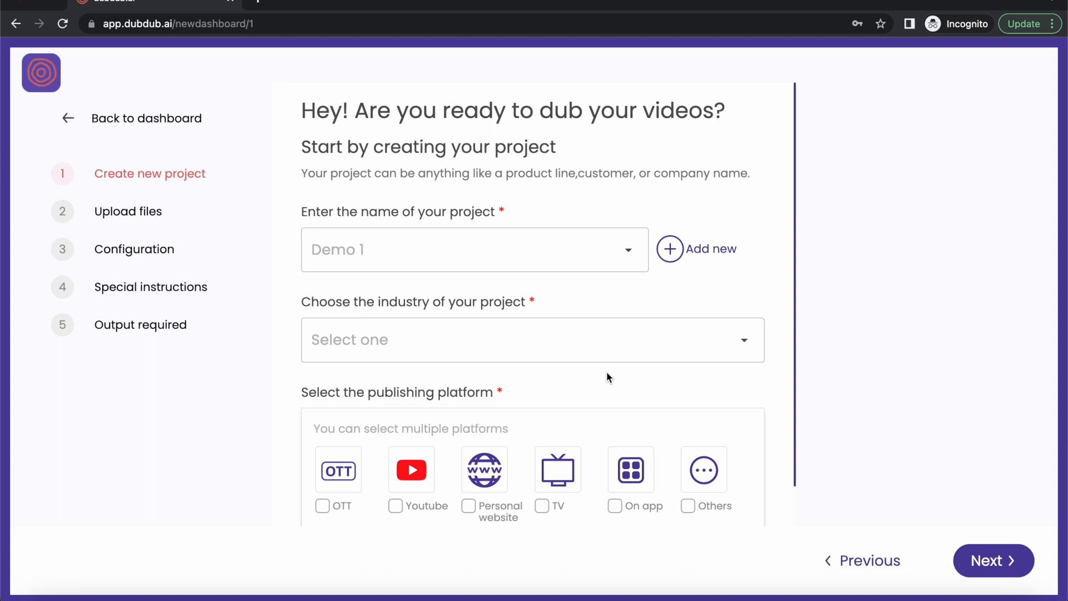
Set the project's industry to Content creators and its publishing platform to TV, completing the project details.
click(608, 353)
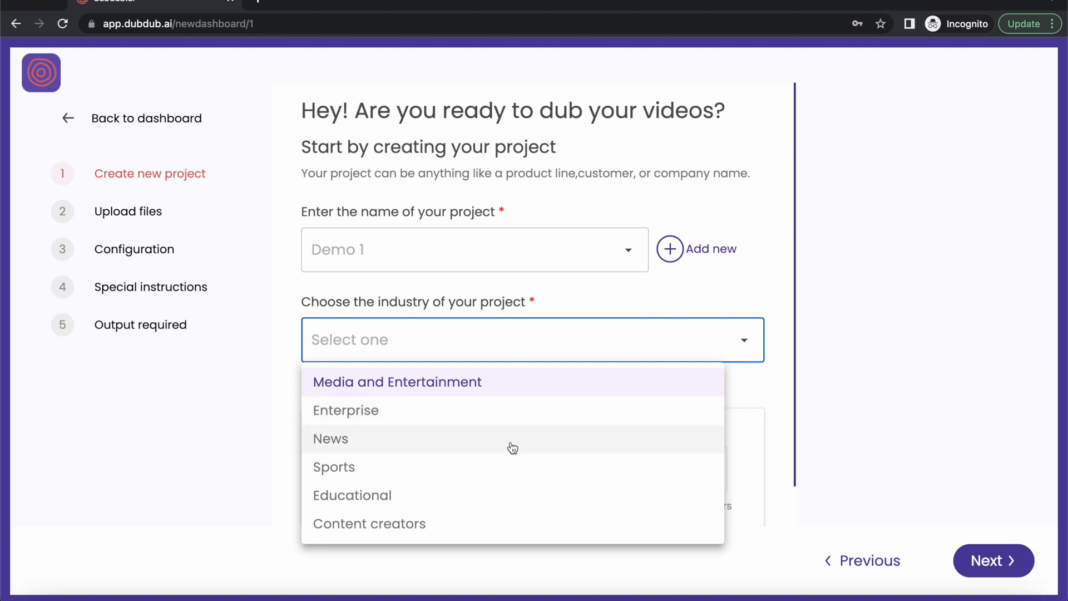
click(485, 523)
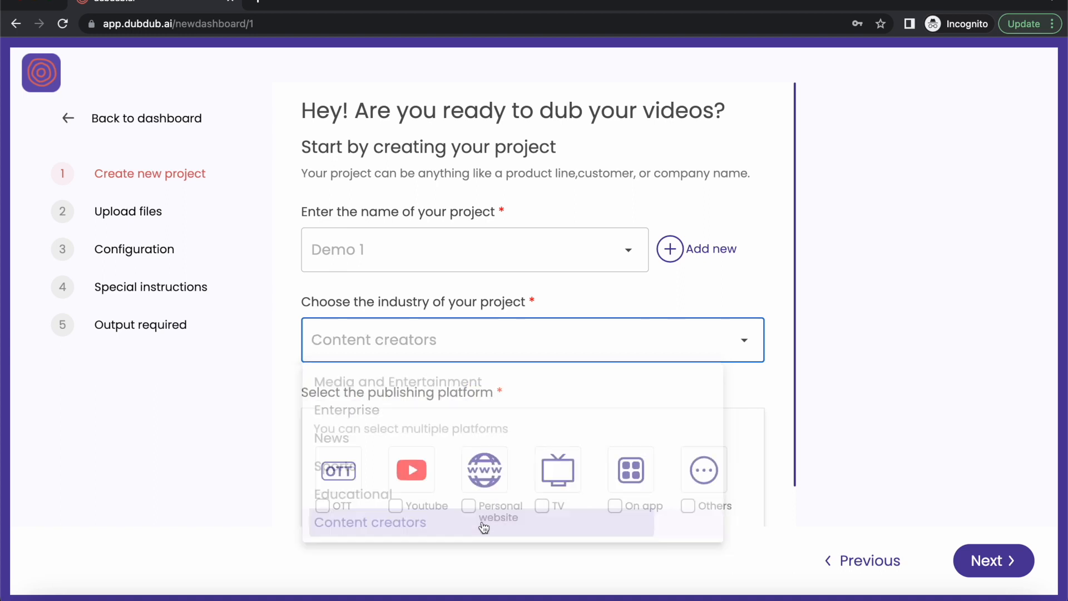
scroll(434, 463, down, 1)
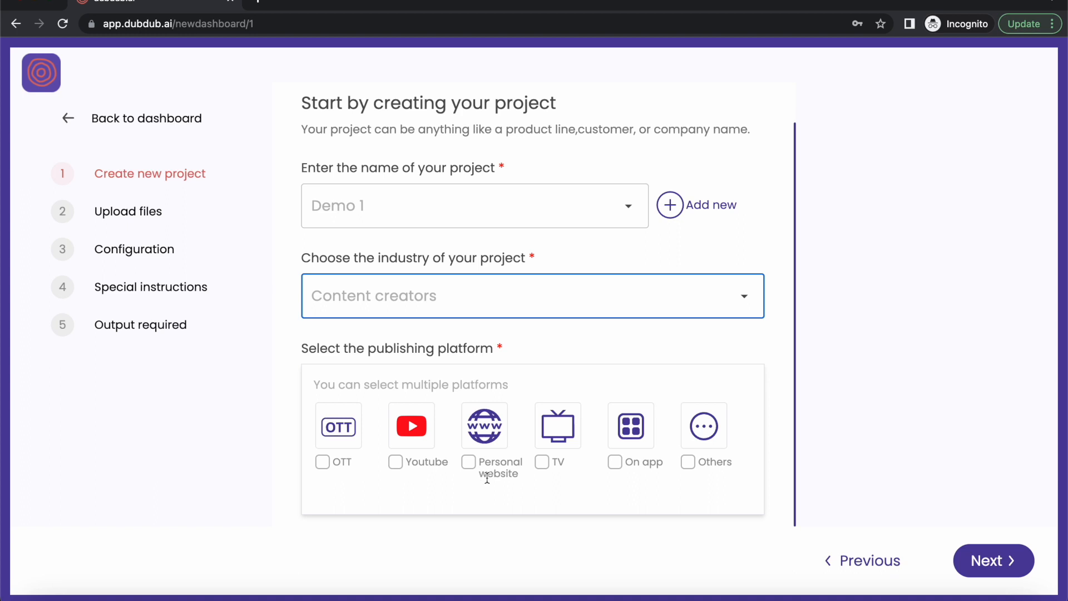
click(542, 468)
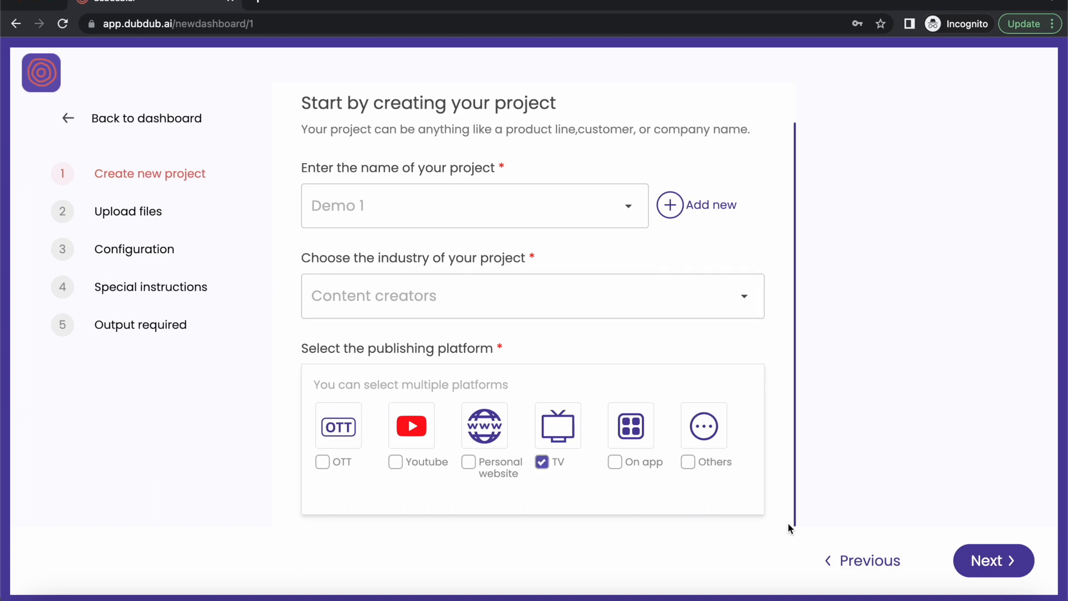
click(994, 558)
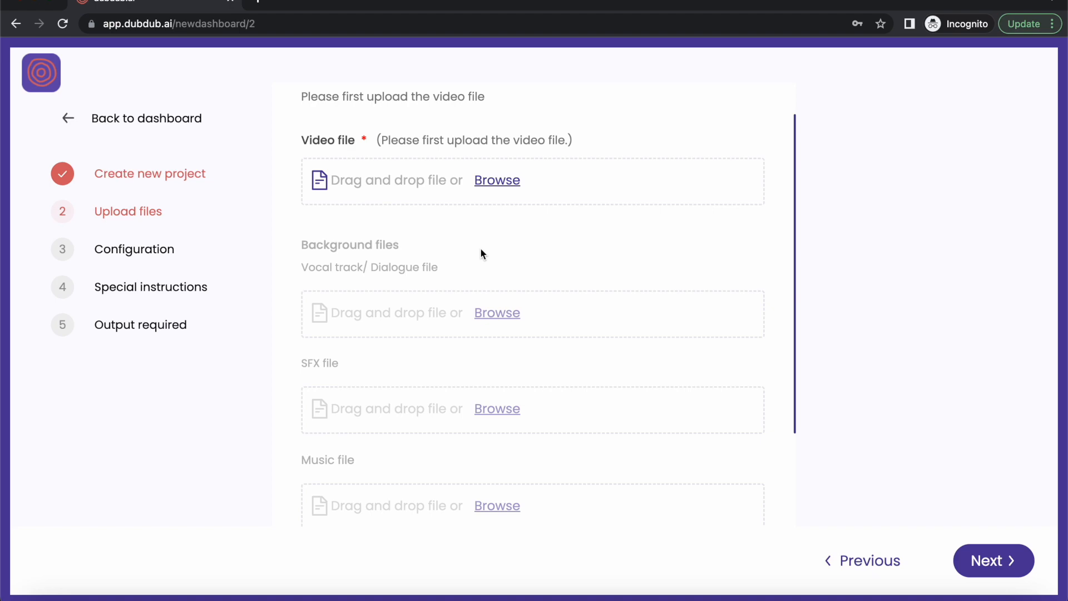
Upload "Hindi samples.mp4" from the Downloads folder as the video file and continue to the configuration stage.
click(515, 184)
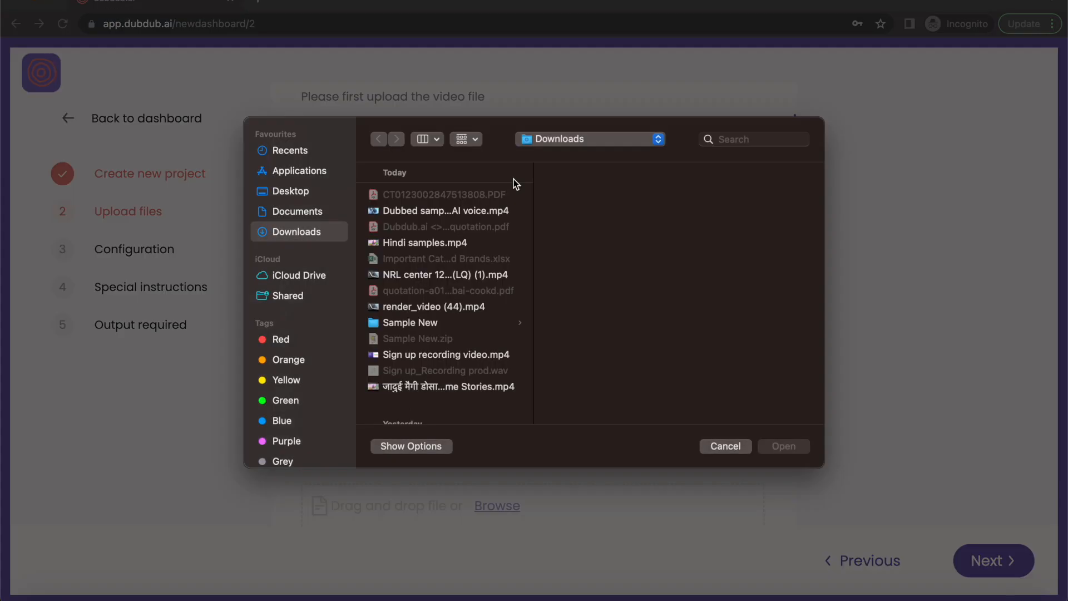
click(440, 243)
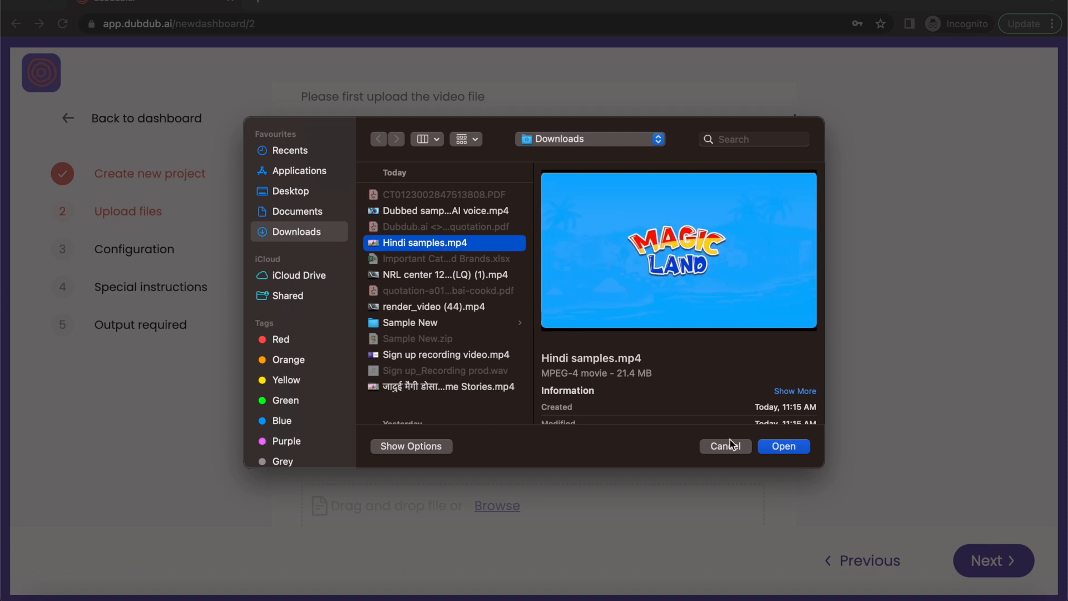
click(790, 447)
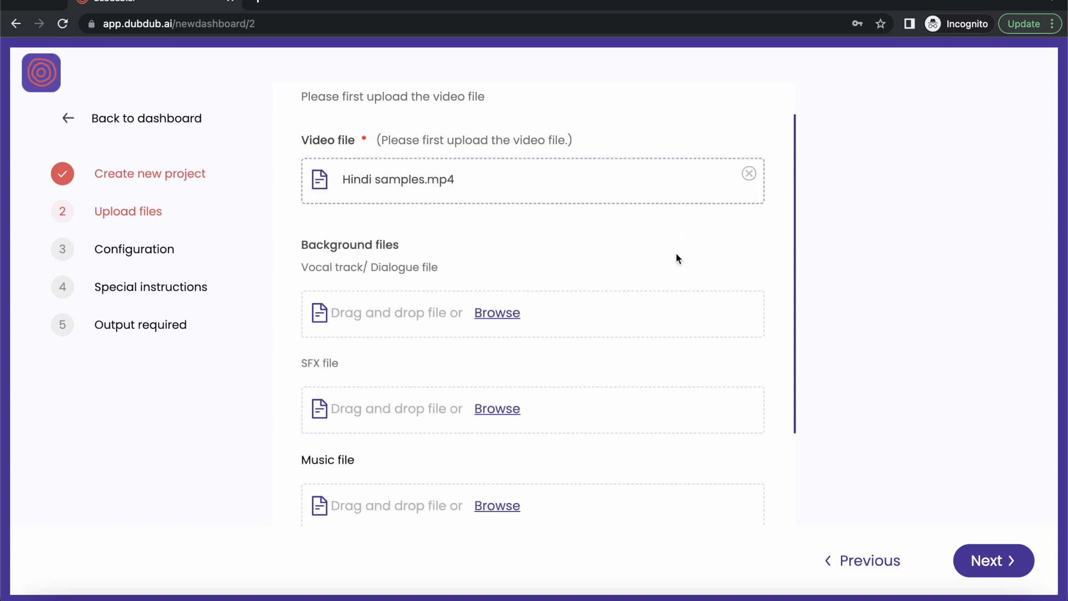
scroll(675, 257, down, 2)
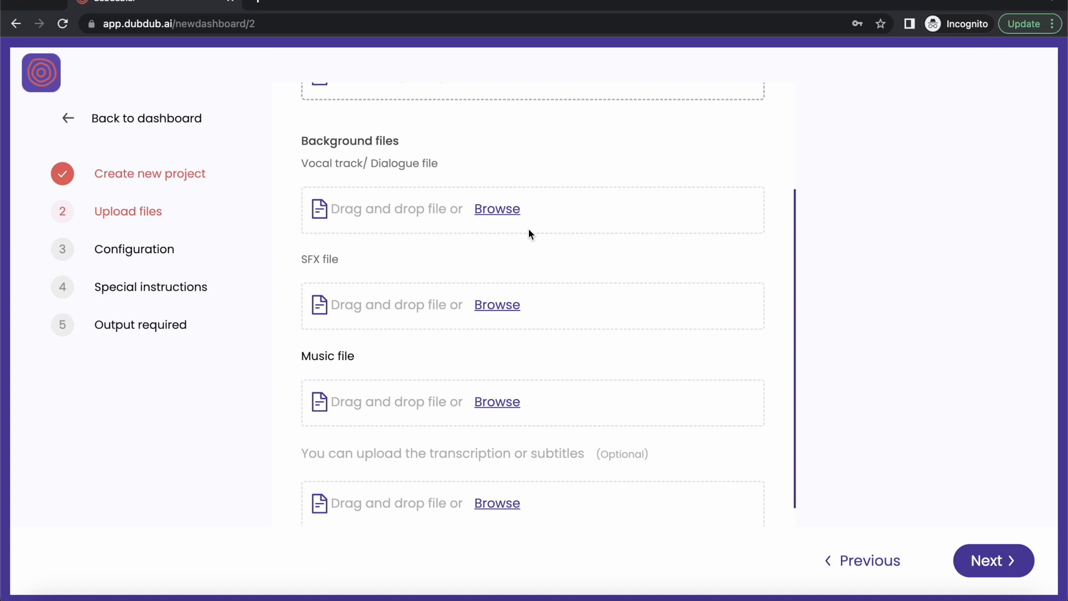
scroll(528, 229, down, 1)
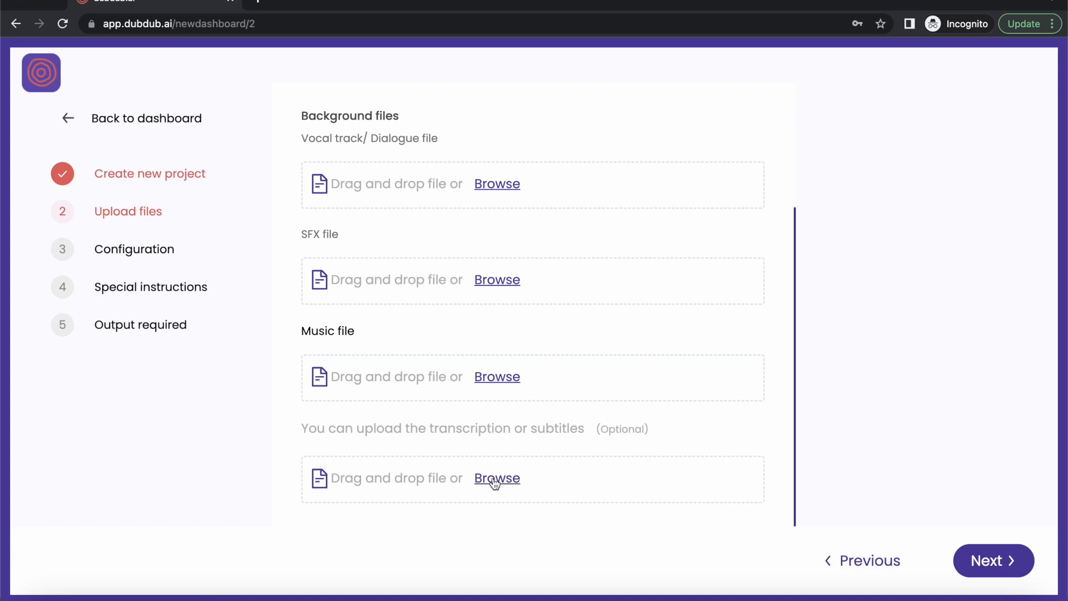
scroll(495, 483, up, 3)
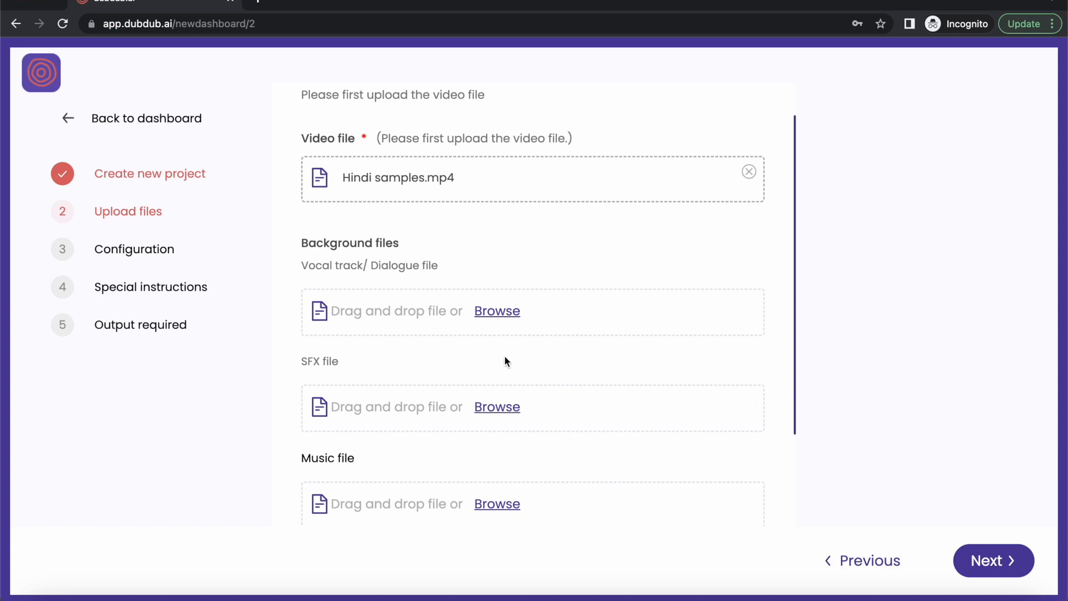
click(990, 560)
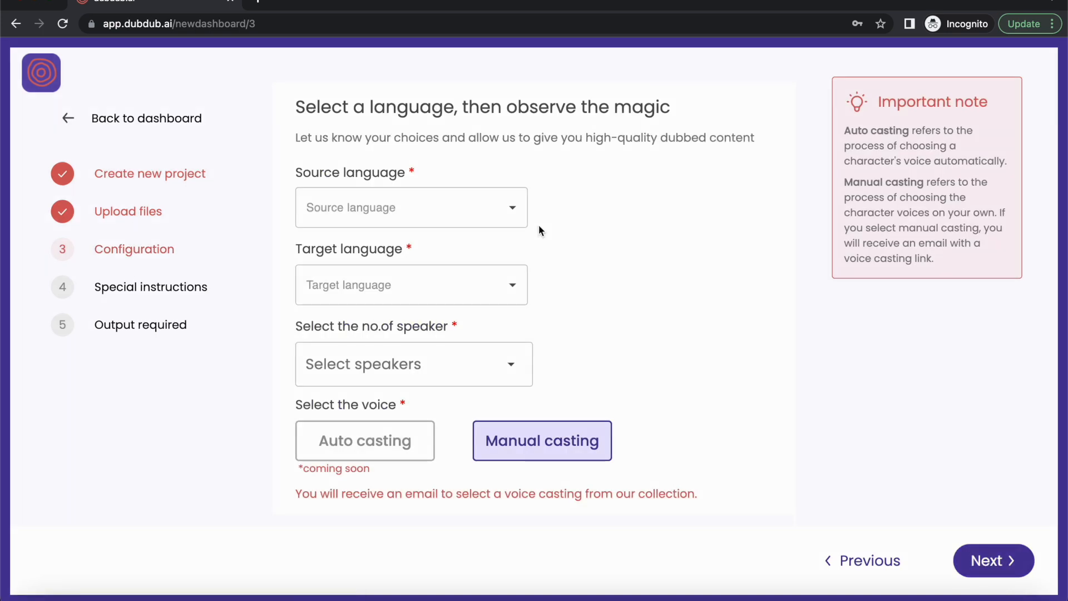
Set the source language to Hindi (India) and the target language to English (India).
click(512, 215)
text(hind)
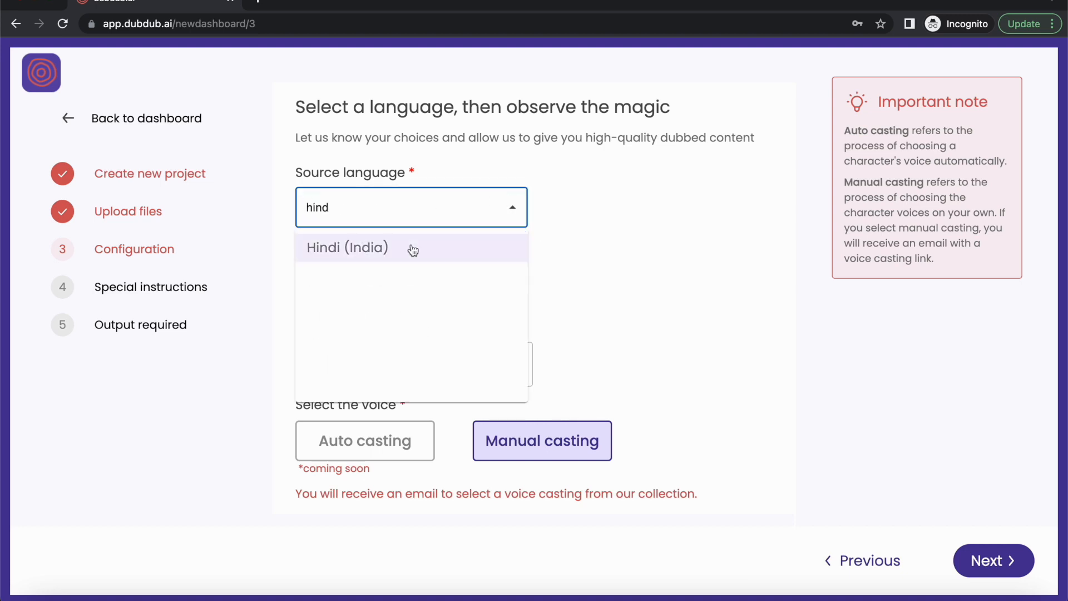
click(413, 250)
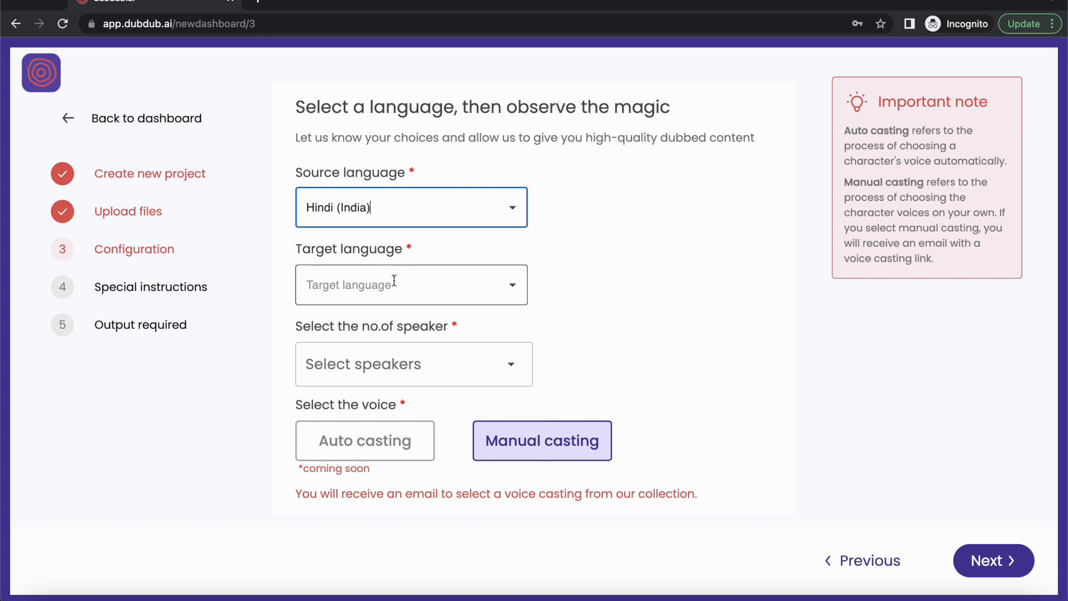
click(394, 280)
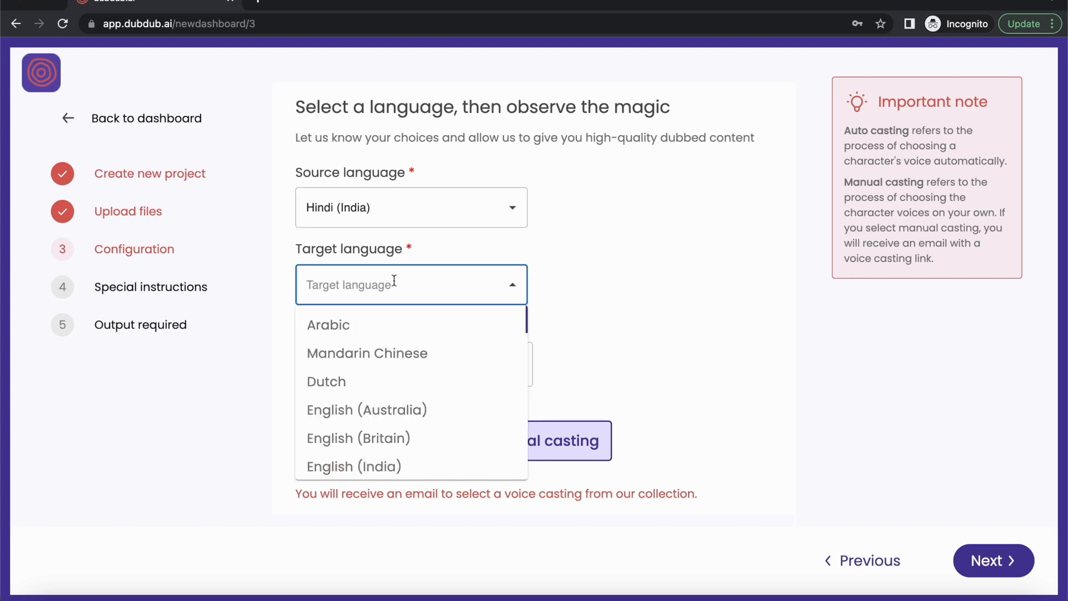
text(engli)
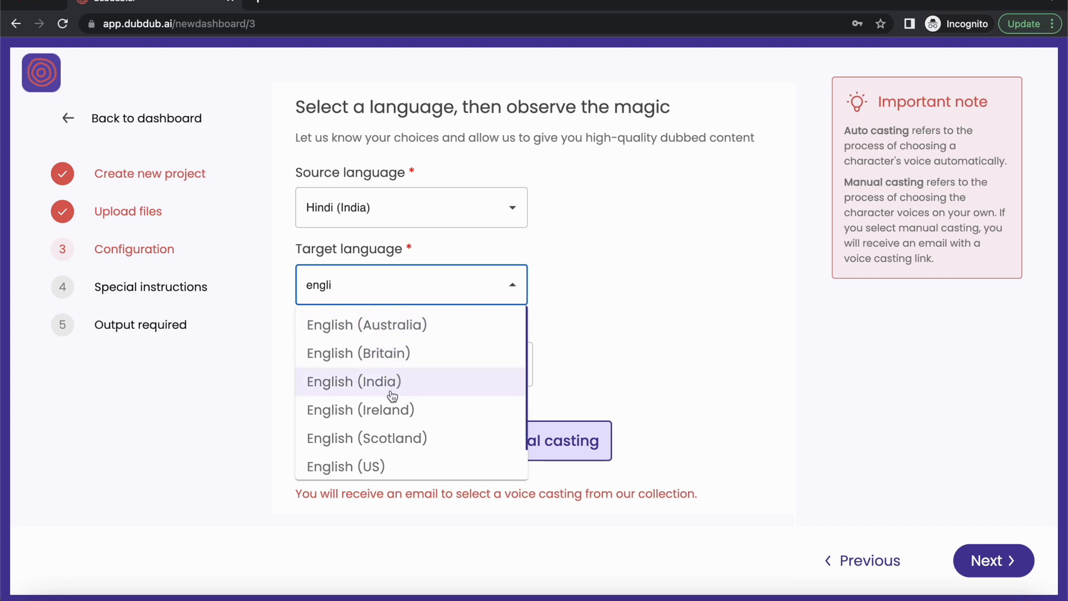
scroll(379, 466, down, 1)
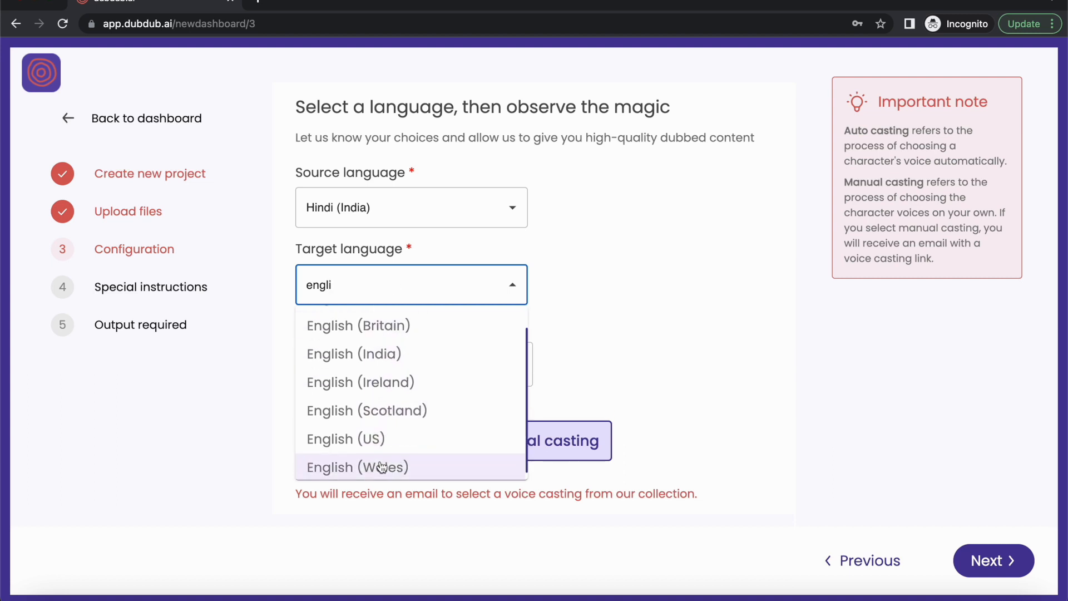
scroll(370, 405, up, 1)
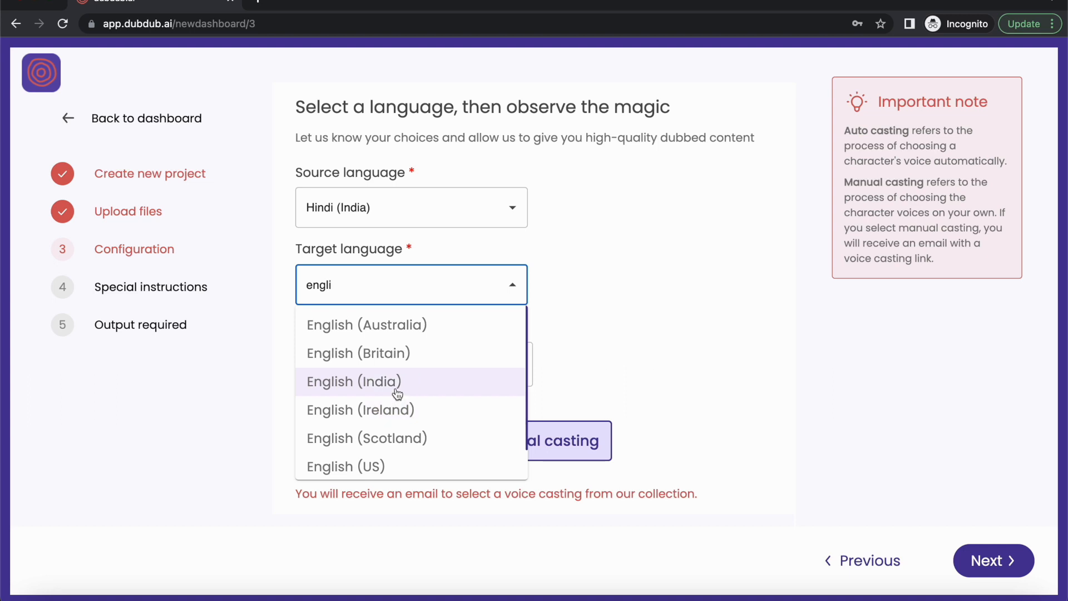
click(398, 394)
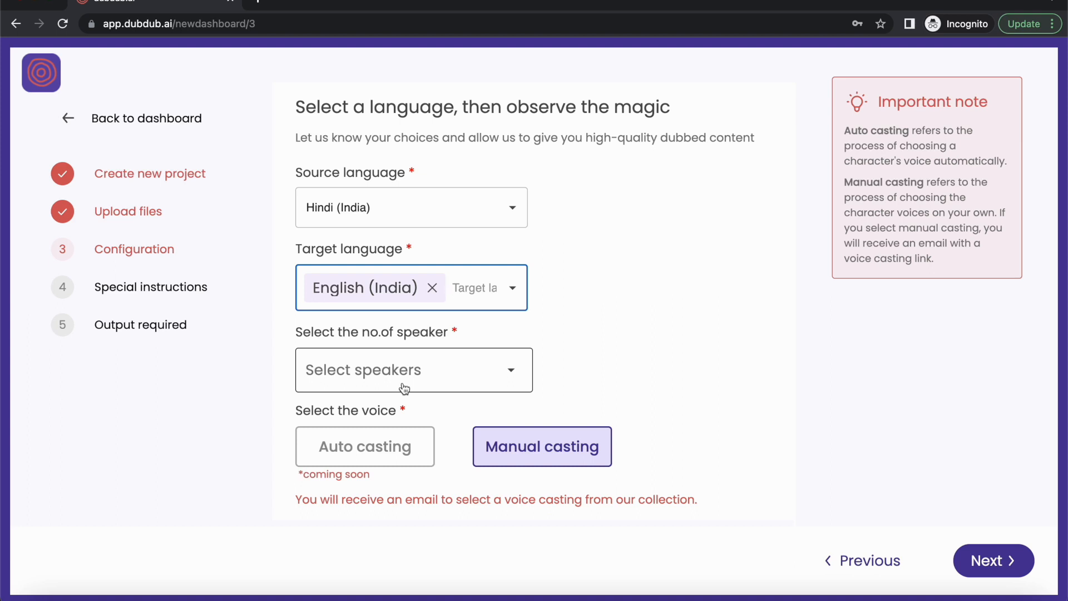
Set the number of speakers to 2 and continue past the configuration stage.
click(404, 389)
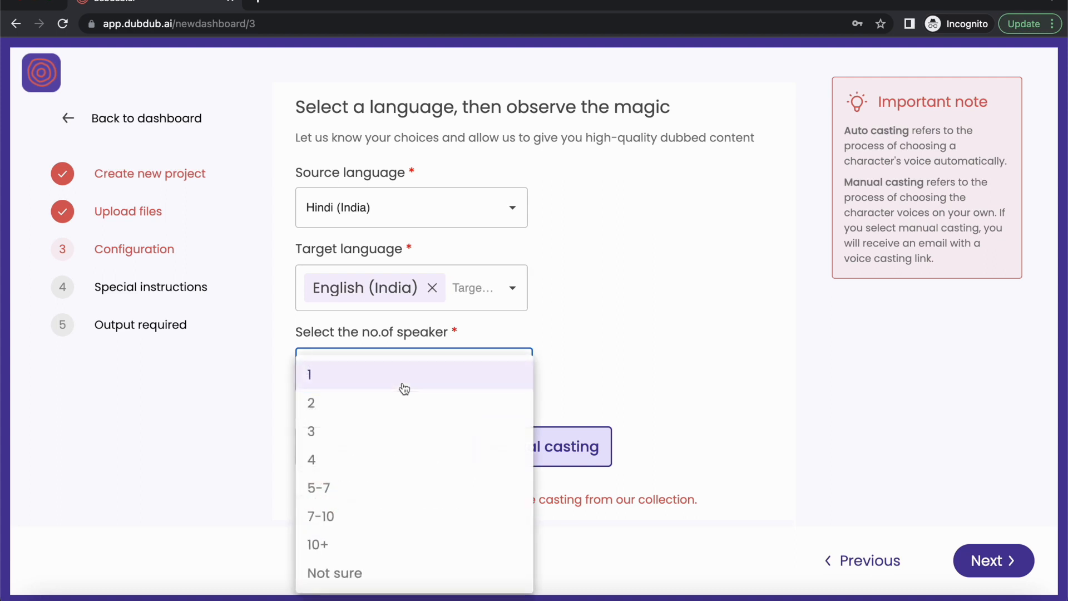
click(362, 410)
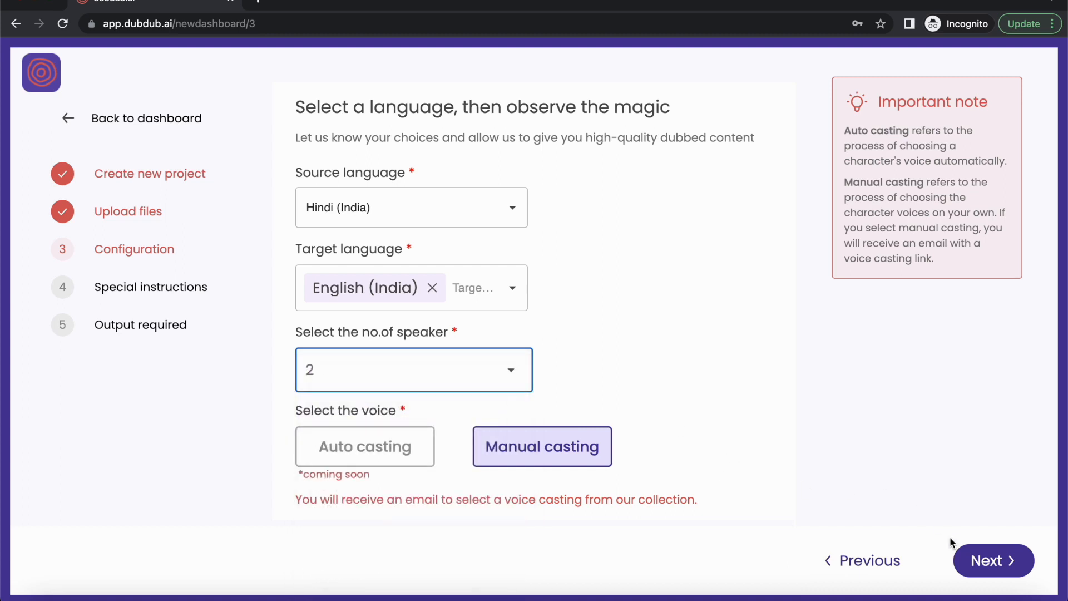
click(985, 559)
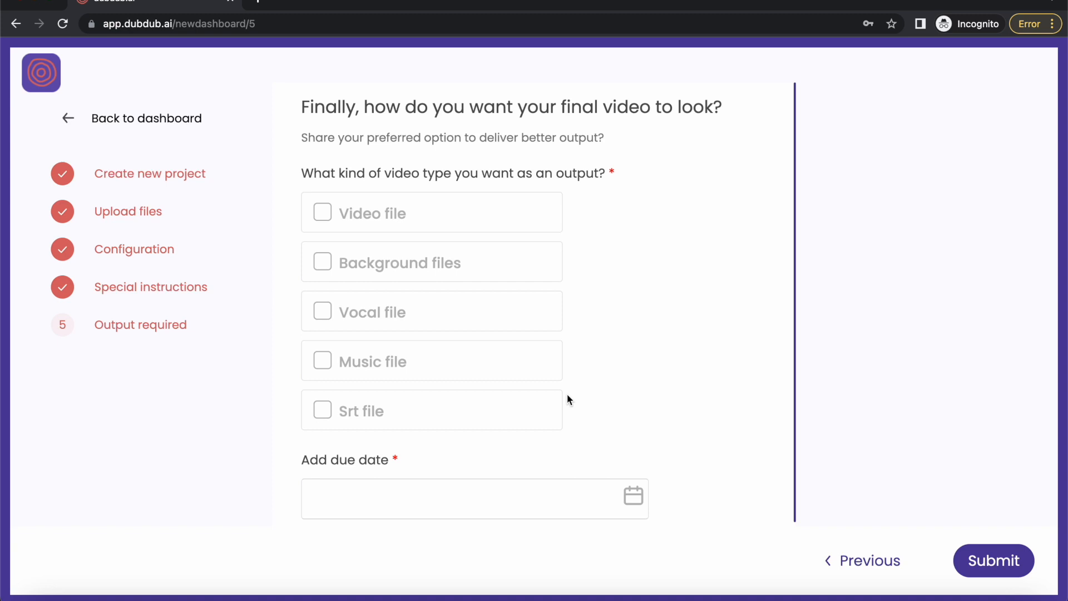
Select the video file, background files, vocal file, music file and Srt file as the required outputs.
click(323, 212)
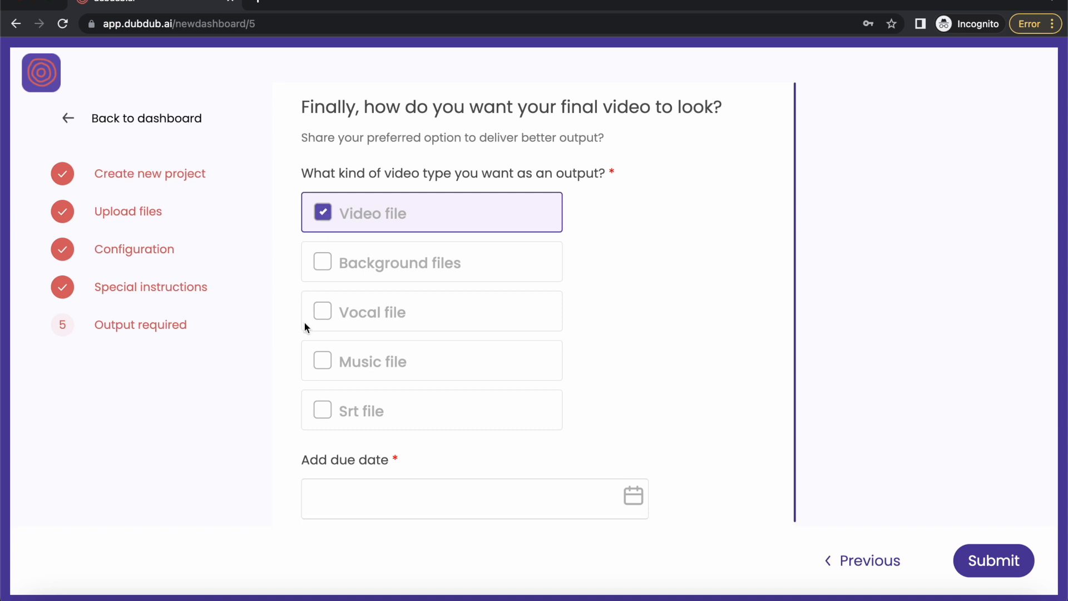
click(327, 266)
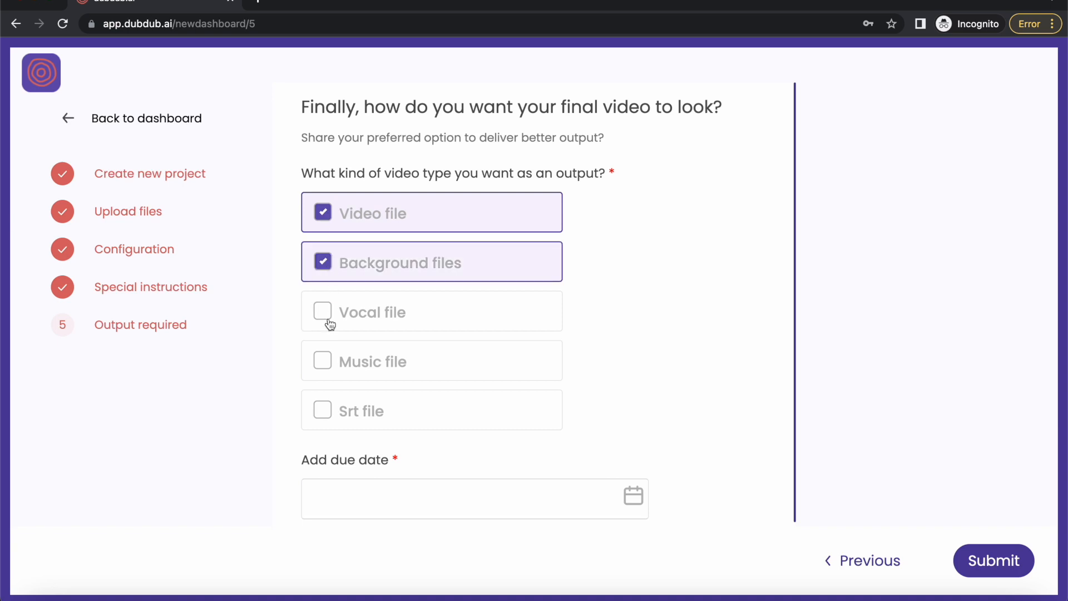
click(330, 325)
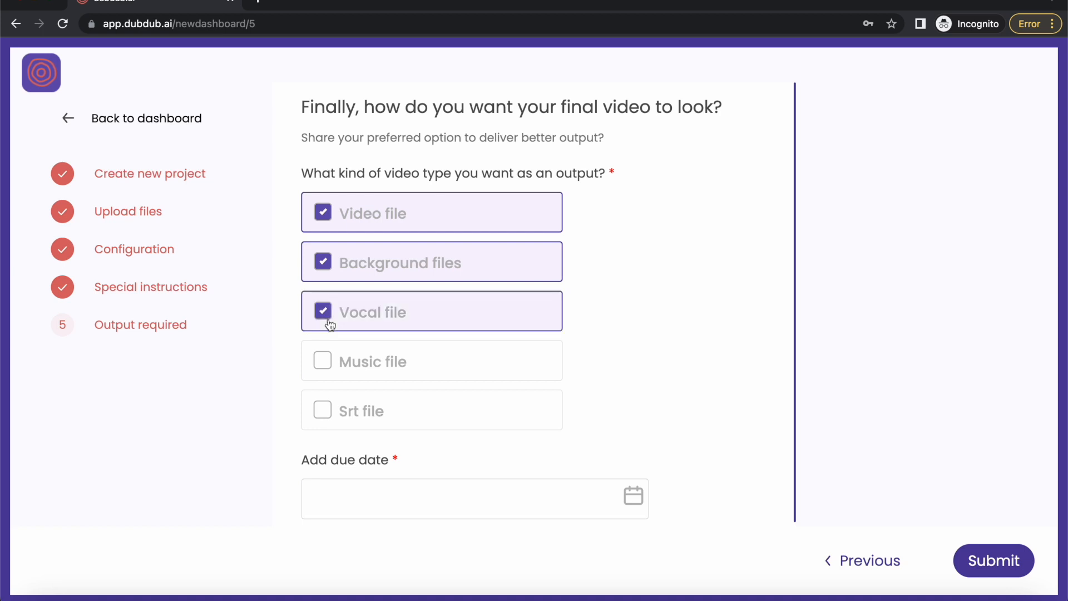
click(325, 374)
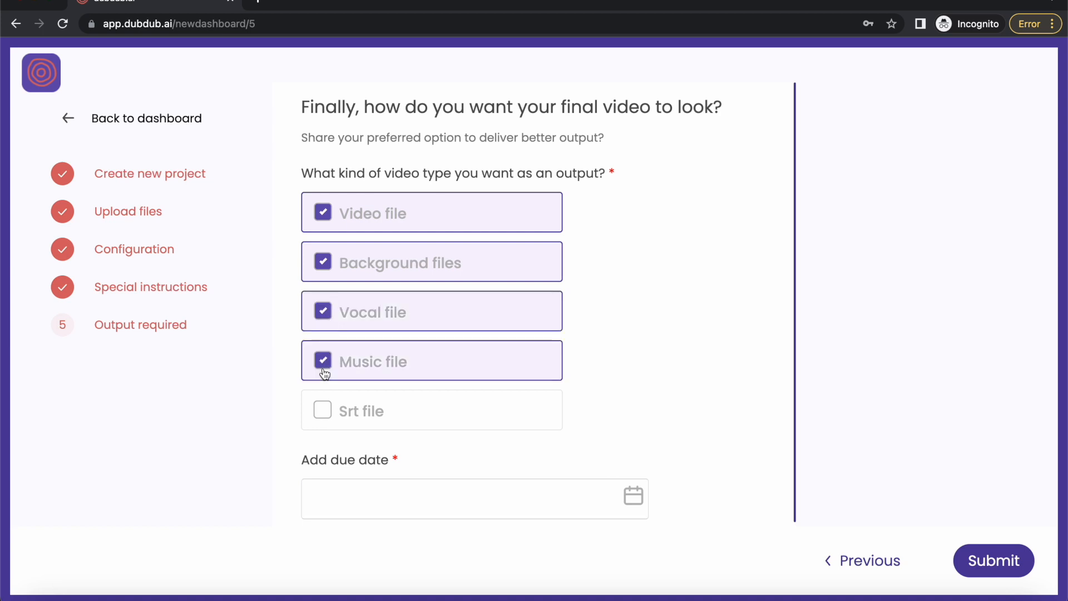
click(324, 427)
Set the due date to 01/14/2023 and submit the dubbing request.
scroll(322, 424, down, 1)
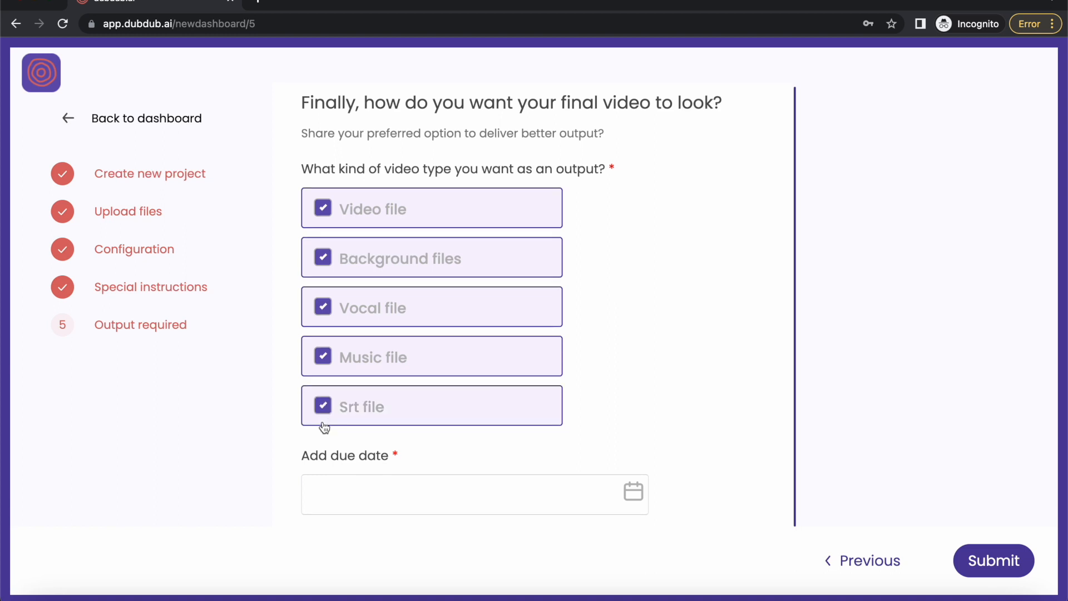
click(626, 493)
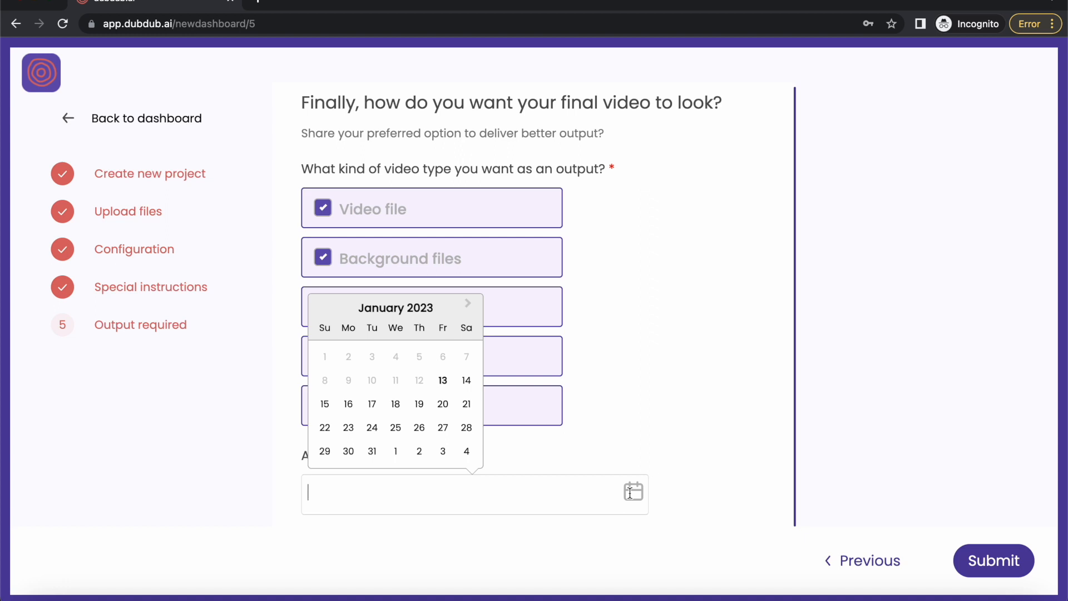
click(465, 381)
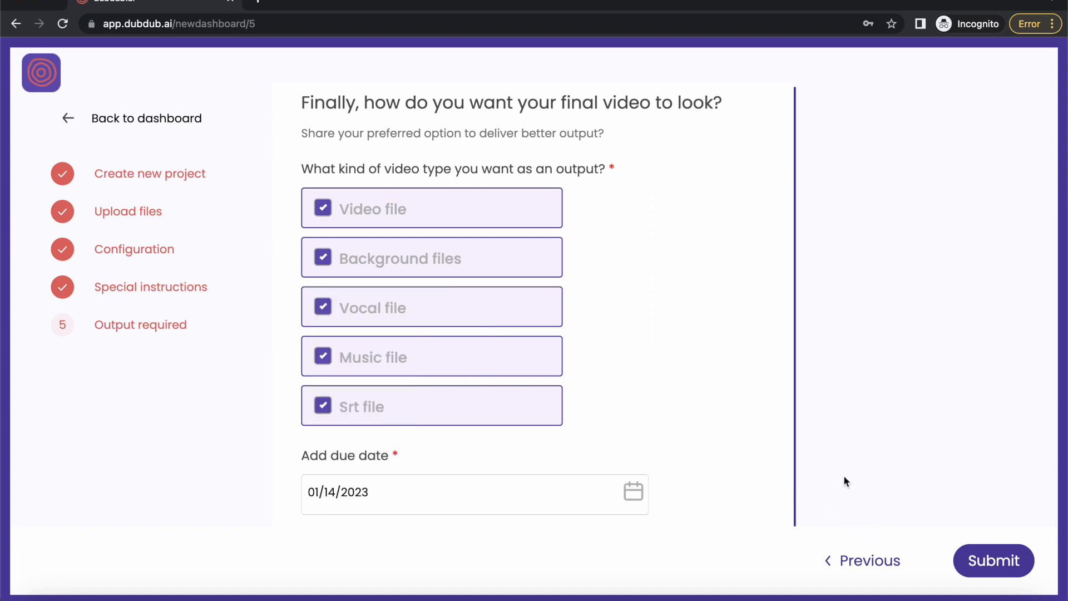
click(1016, 564)
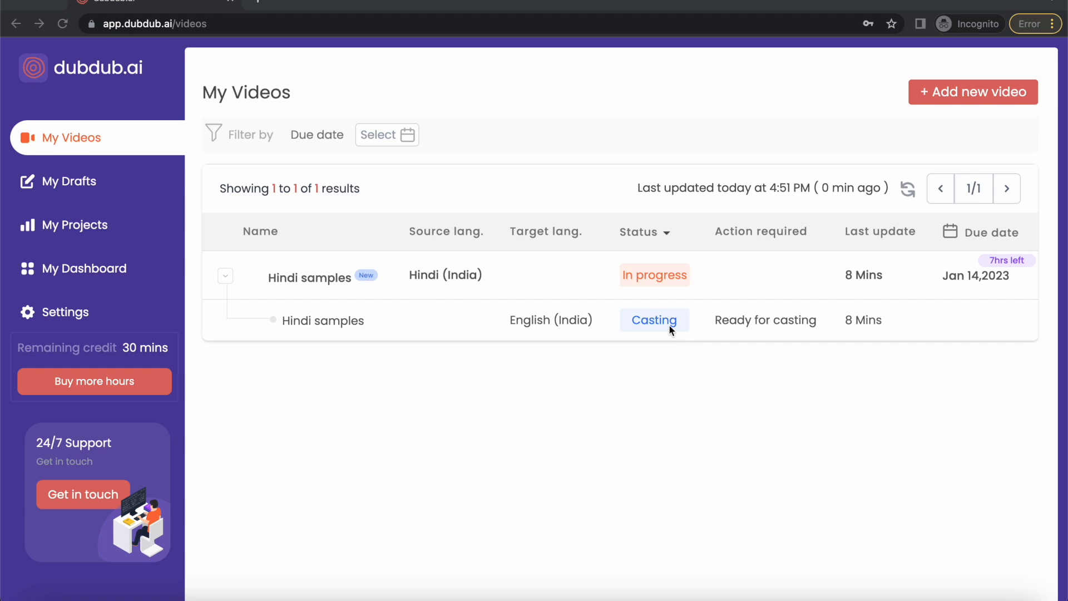
Open the English (India) dub of the Hindi samples video and start its voice casting.
click(454, 338)
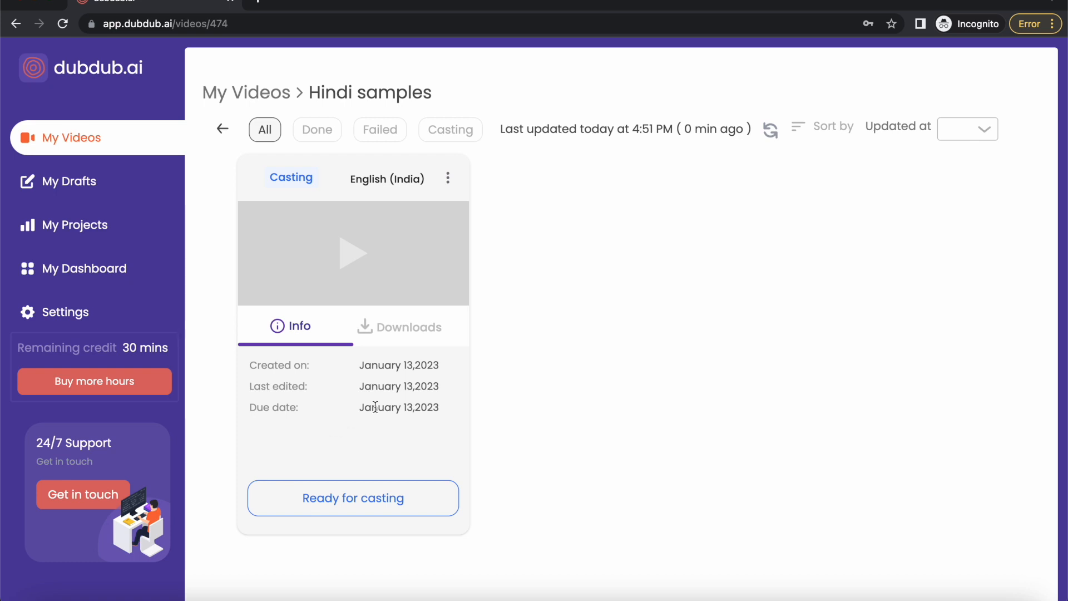
click(357, 517)
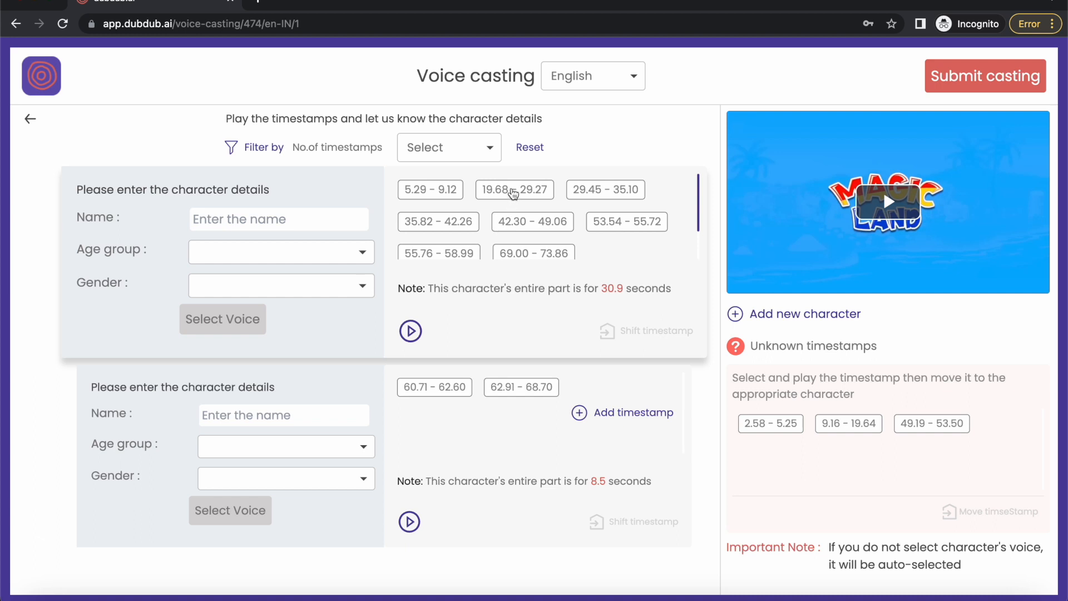
Play the first character's 19.68 - 29.27 timestamp and the three unknown timestamps to hear who is speaking, then pause the video.
click(513, 192)
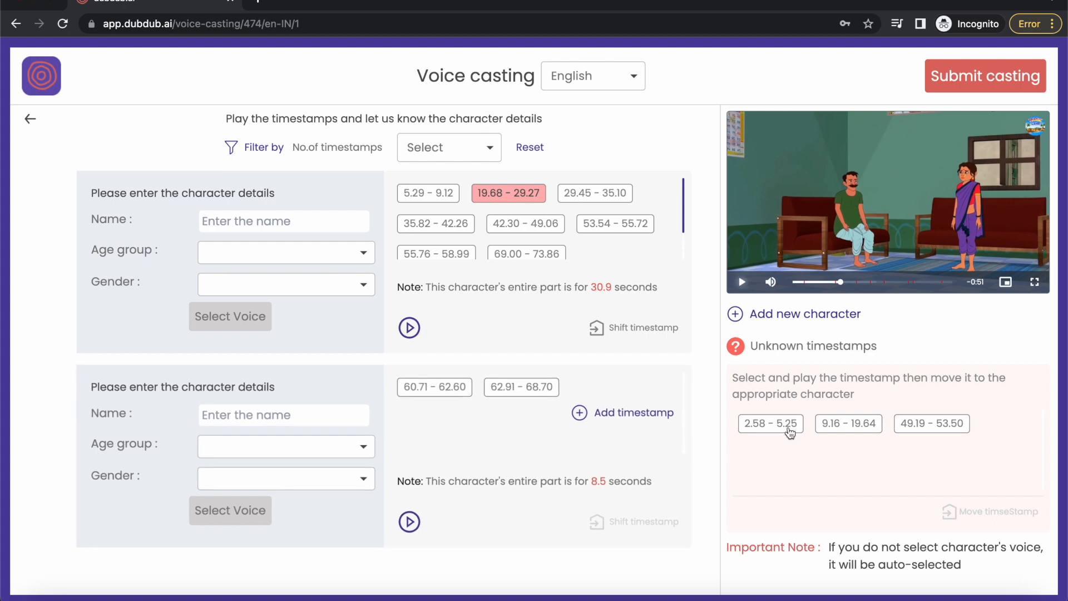
click(789, 430)
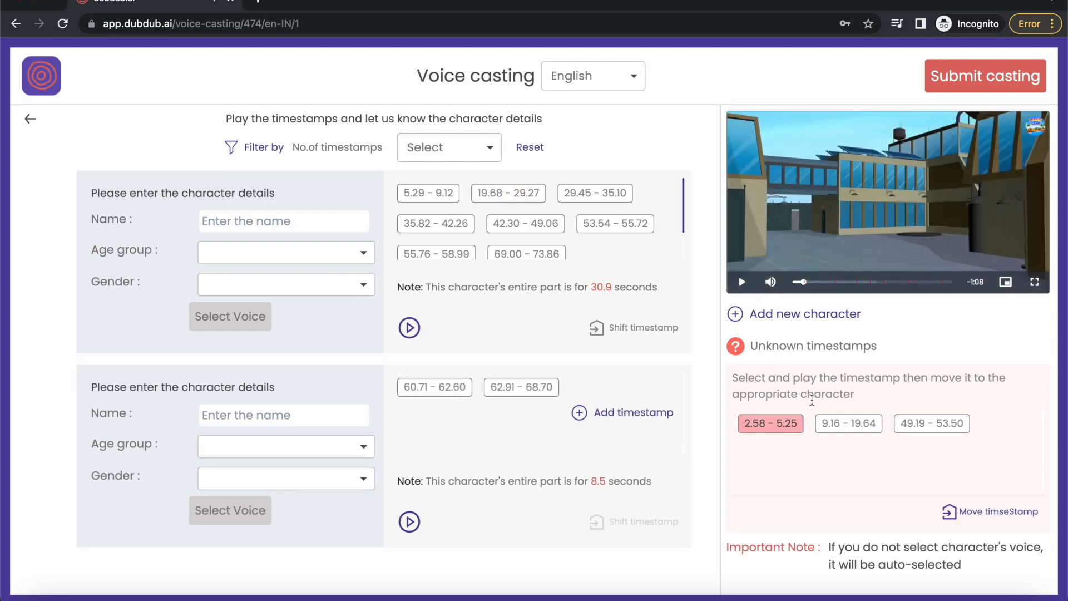
click(838, 426)
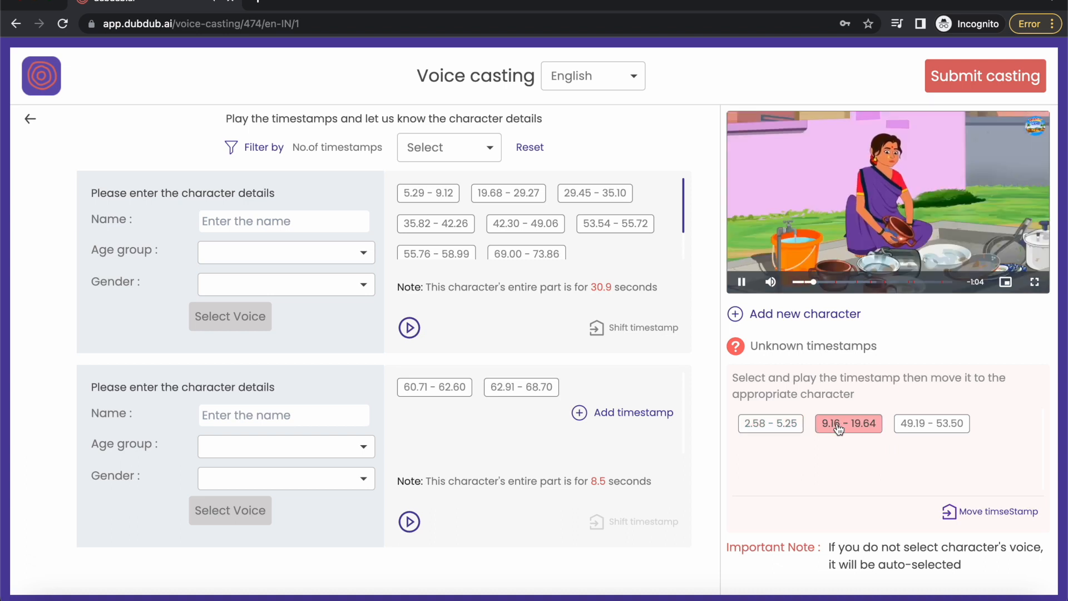
click(910, 428)
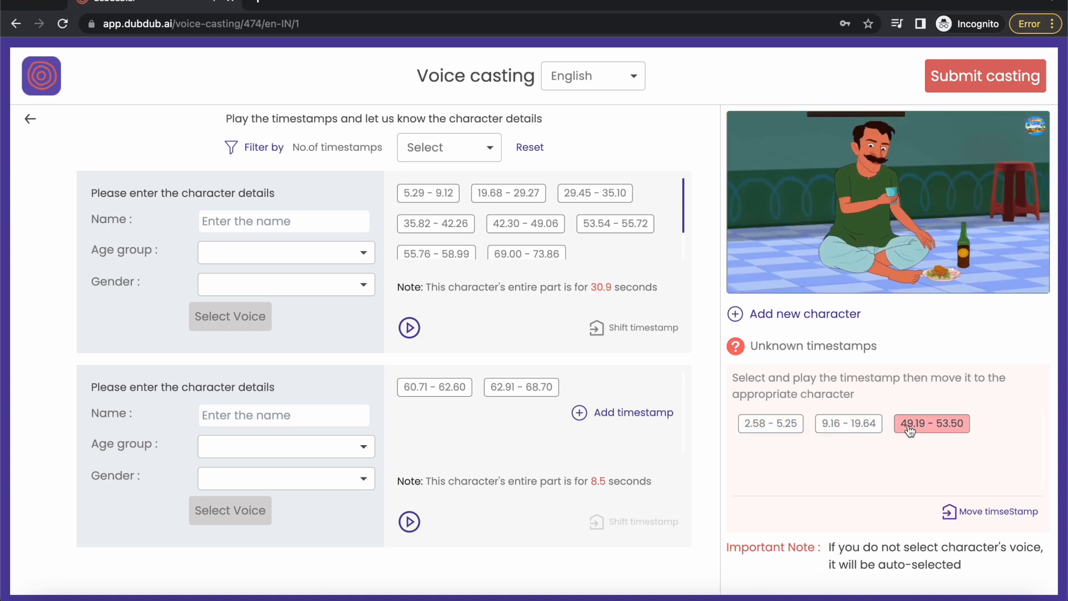
click(742, 281)
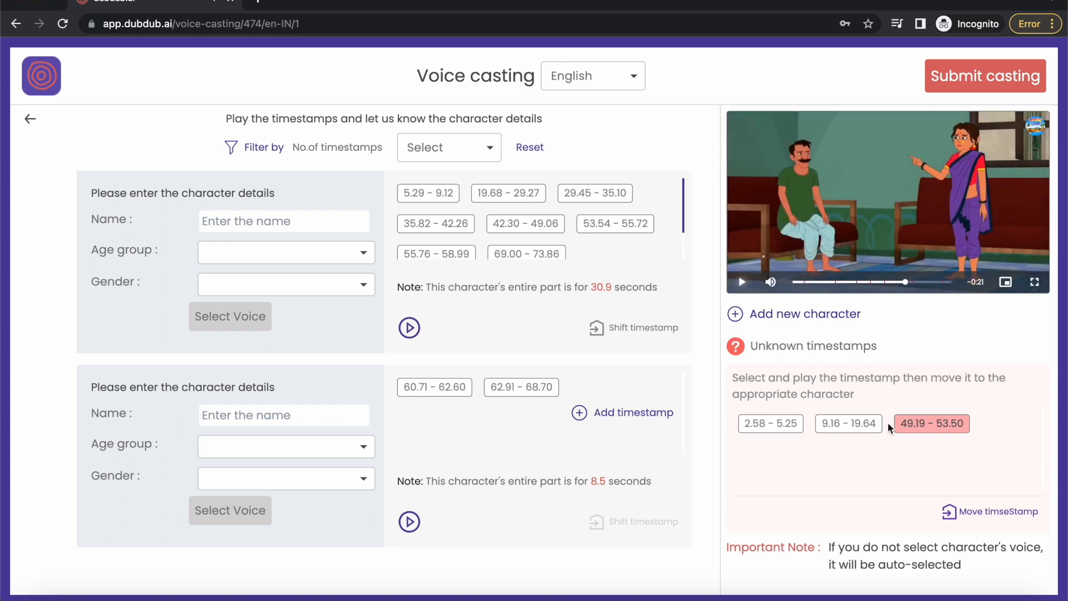
Assign the unknown timestamp 2.58 - 5.25 to character name_0.
drag(767, 425, 644, 267)
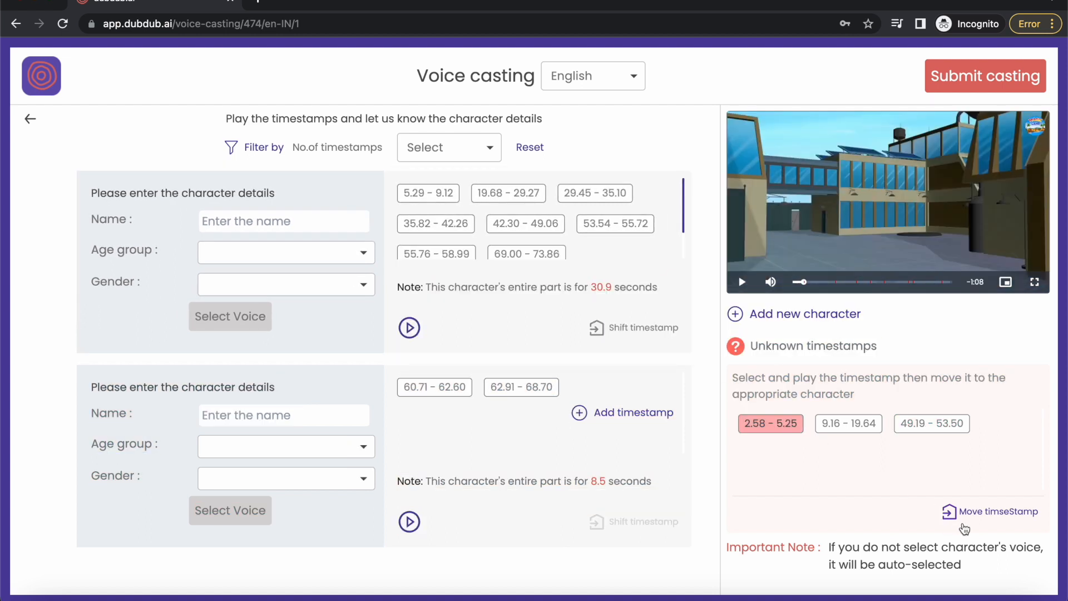
click(973, 518)
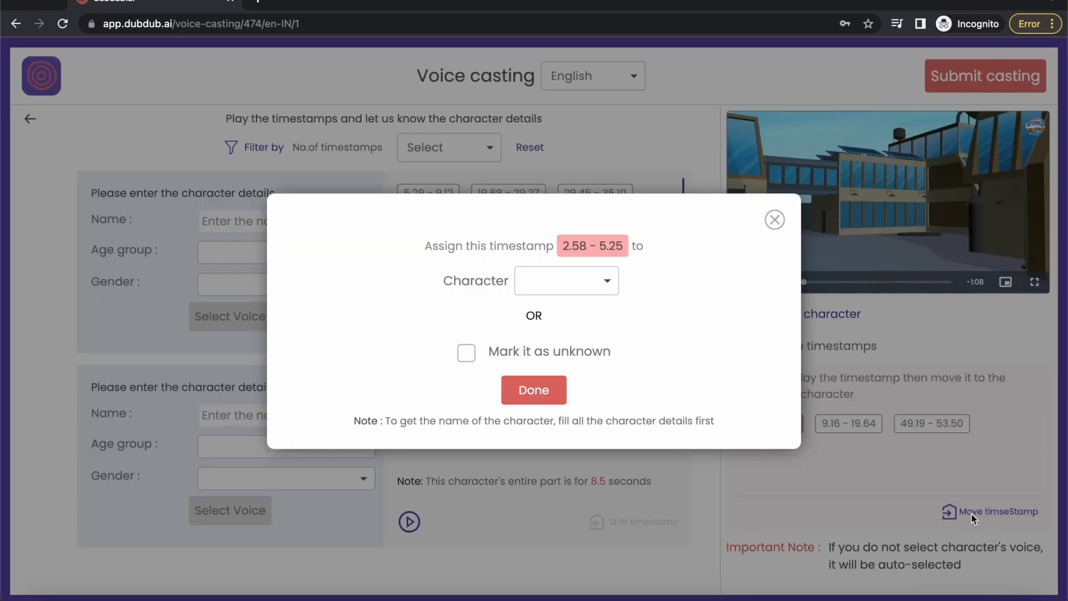
click(601, 287)
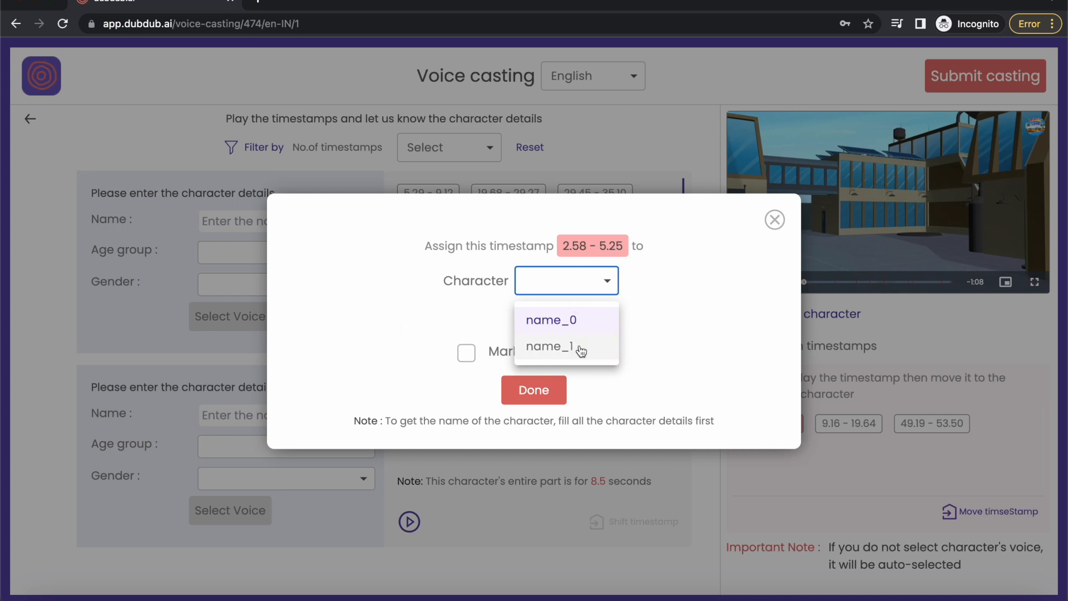
click(583, 321)
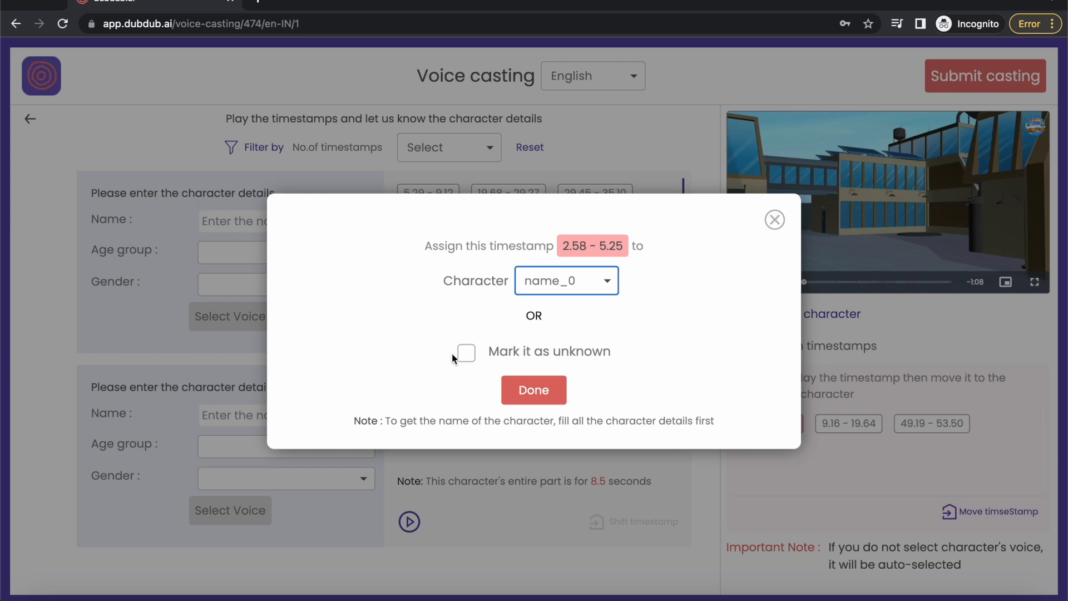
click(540, 399)
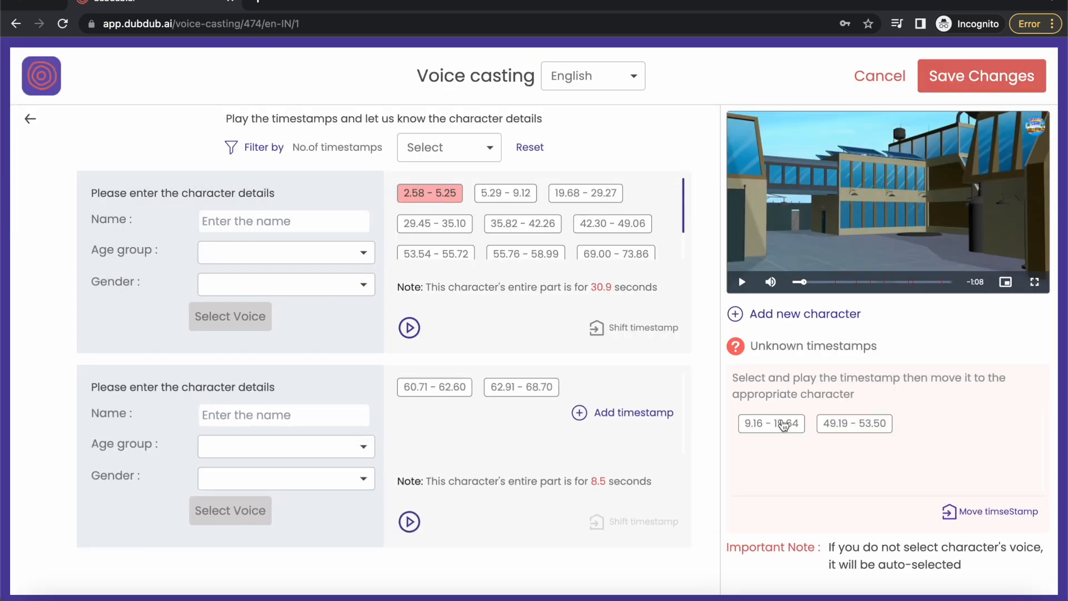
Assign the unknown timestamp 9.16 - 19.64 to character name_0.
click(773, 424)
click(1000, 506)
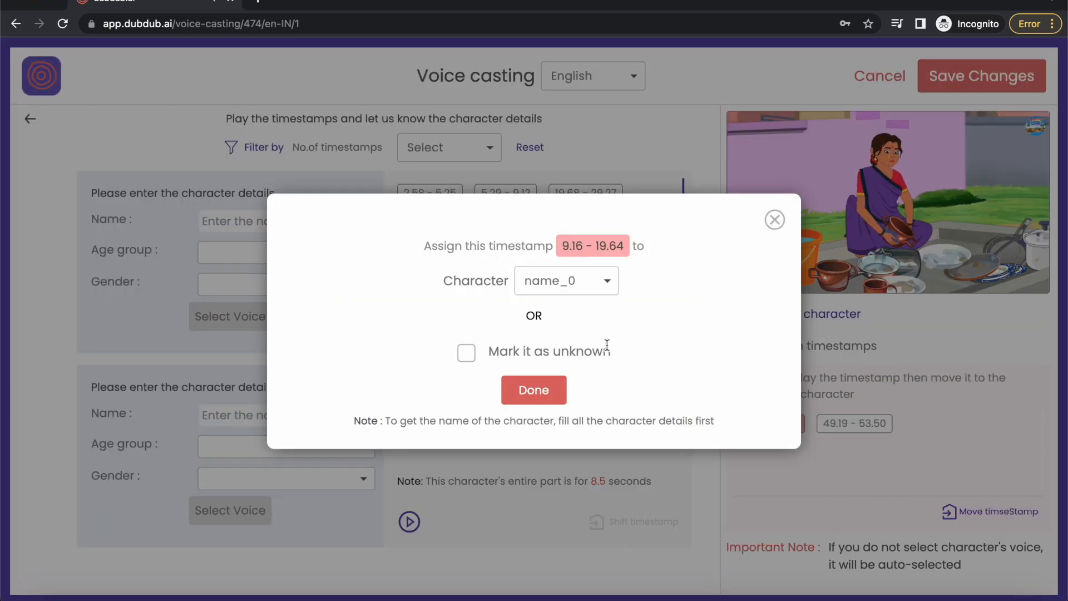
click(579, 281)
click(551, 320)
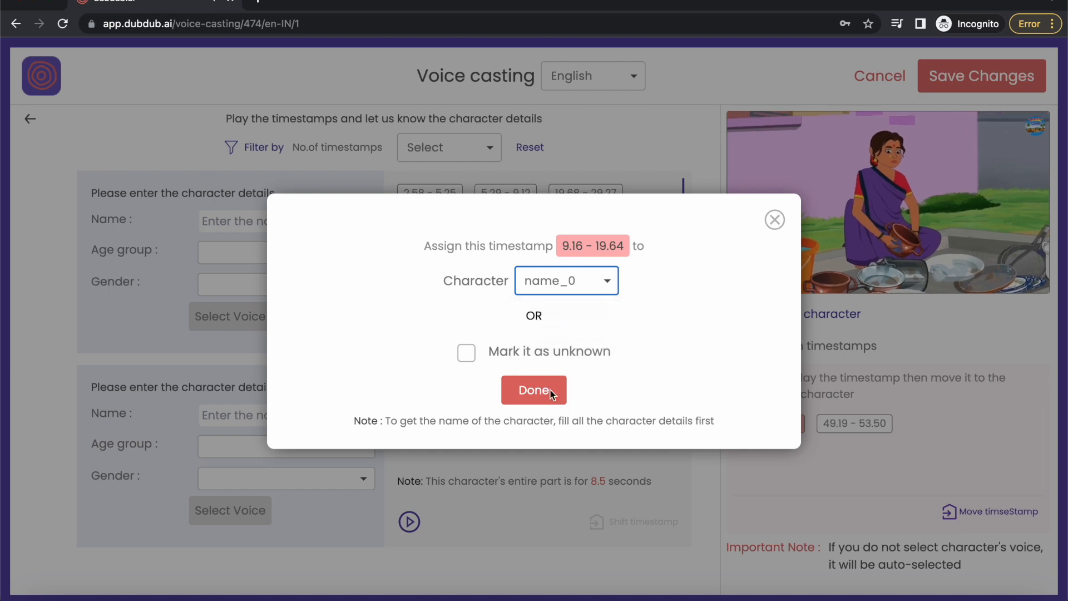
click(551, 389)
Assign the last unknown timestamp, 49.19 - 53.50, to character name_0, pause playback and check that character's timestamp list.
click(793, 428)
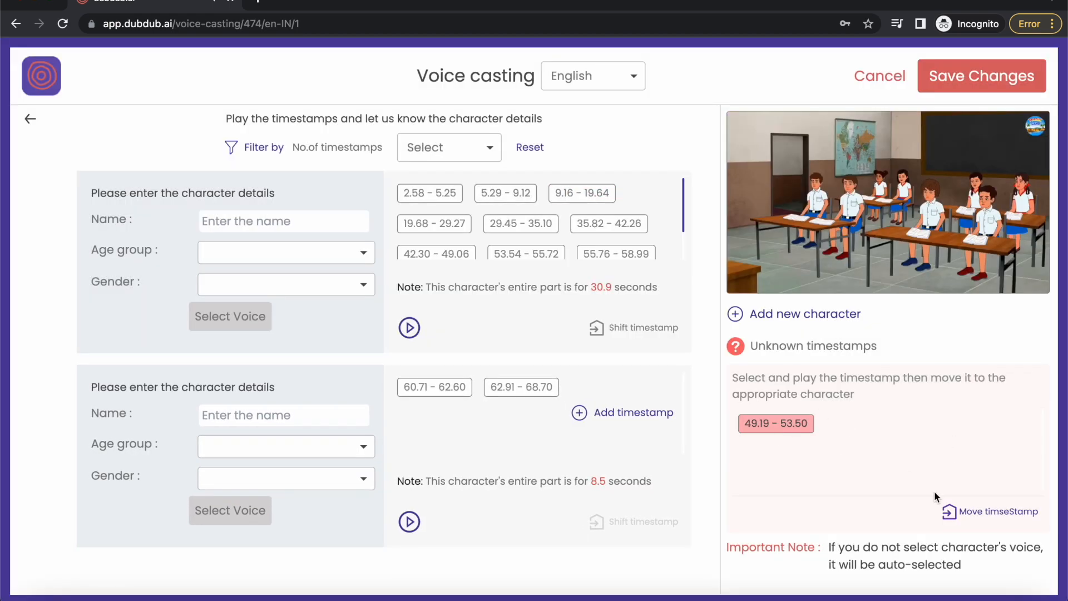
click(966, 511)
click(537, 390)
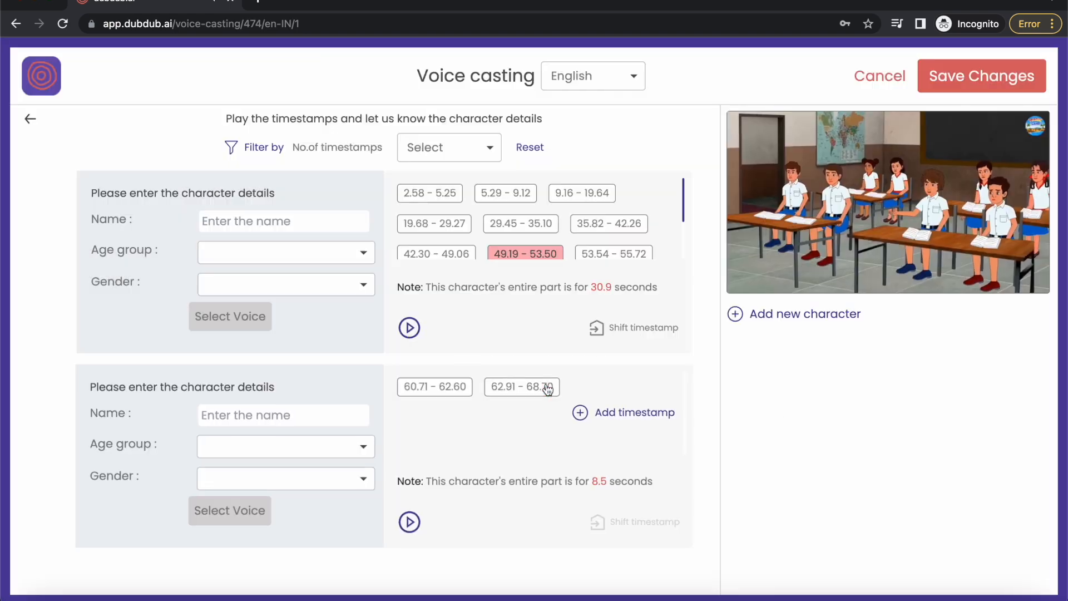
click(867, 198)
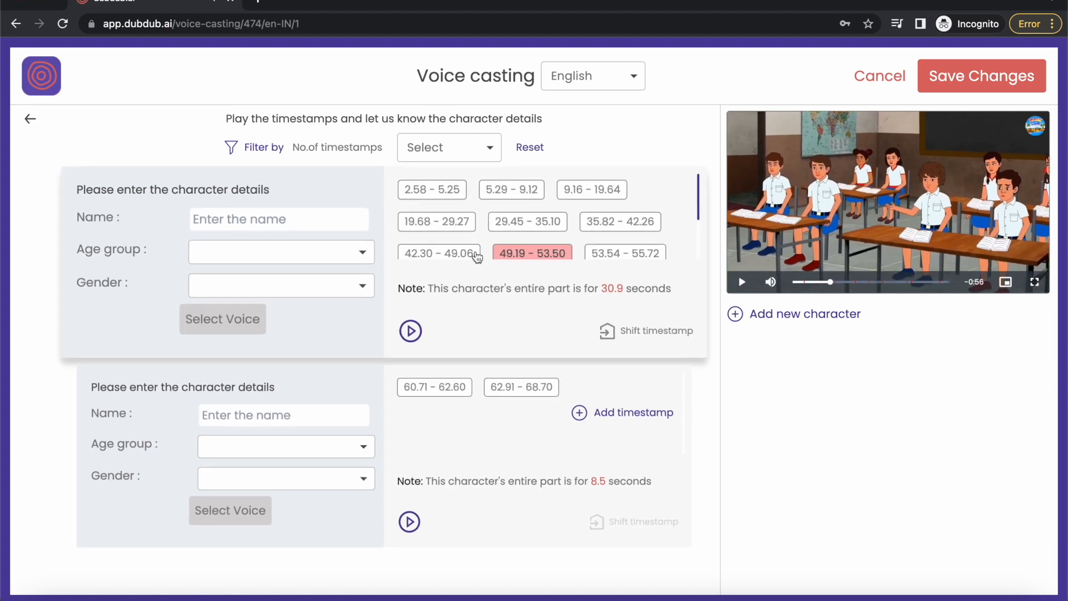
scroll(552, 252, down, 2)
scroll(565, 260, up, 1)
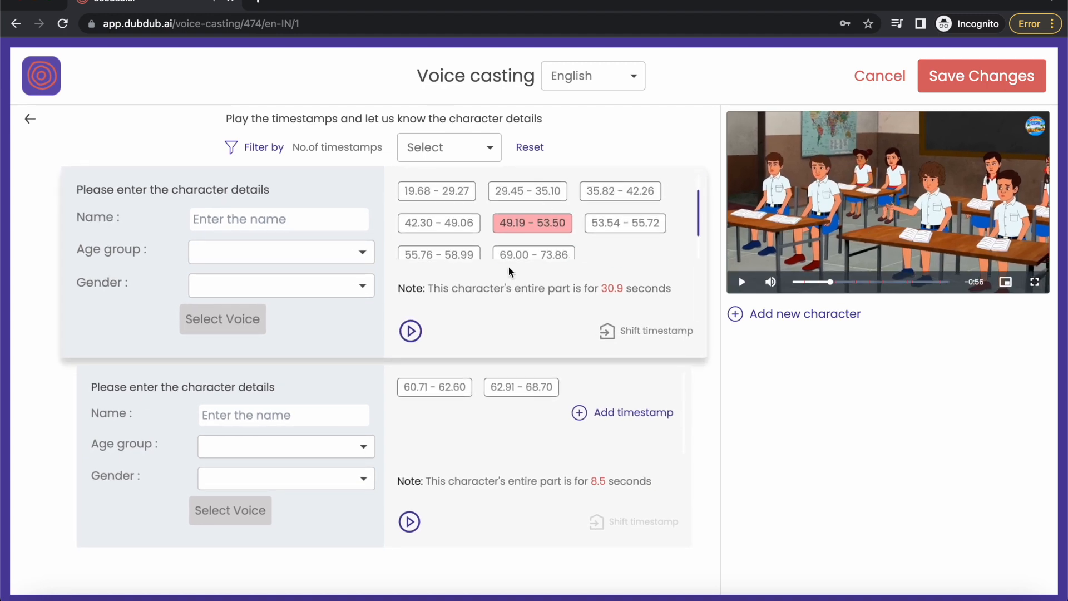
Enter the first character's name, set the age group to Middle Aged and the gender to Female, and save the details.
click(291, 209)
text(Sushila)
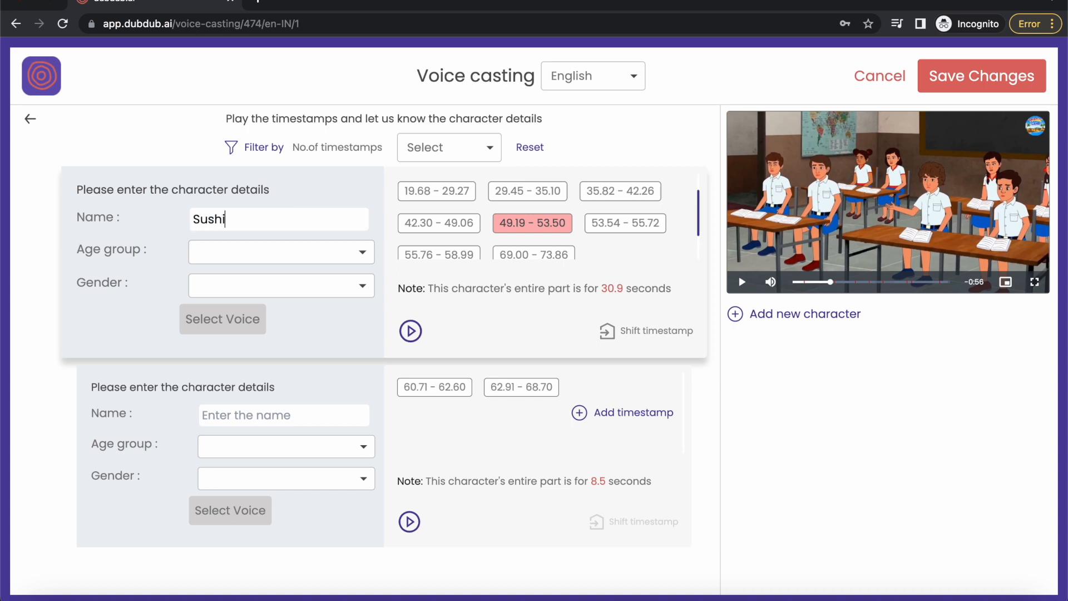
click(231, 252)
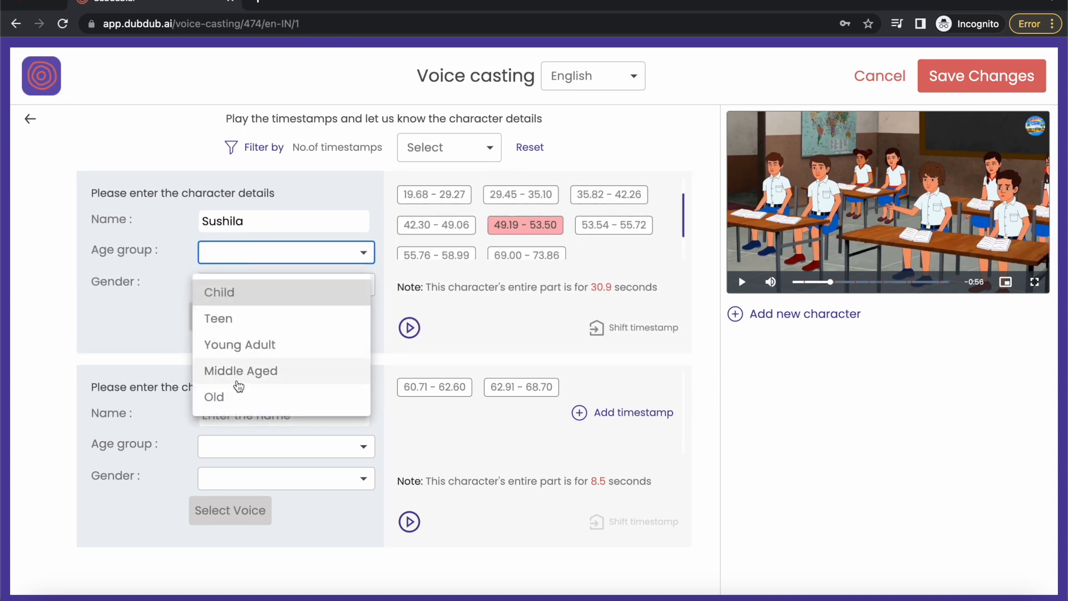
click(238, 378)
click(262, 285)
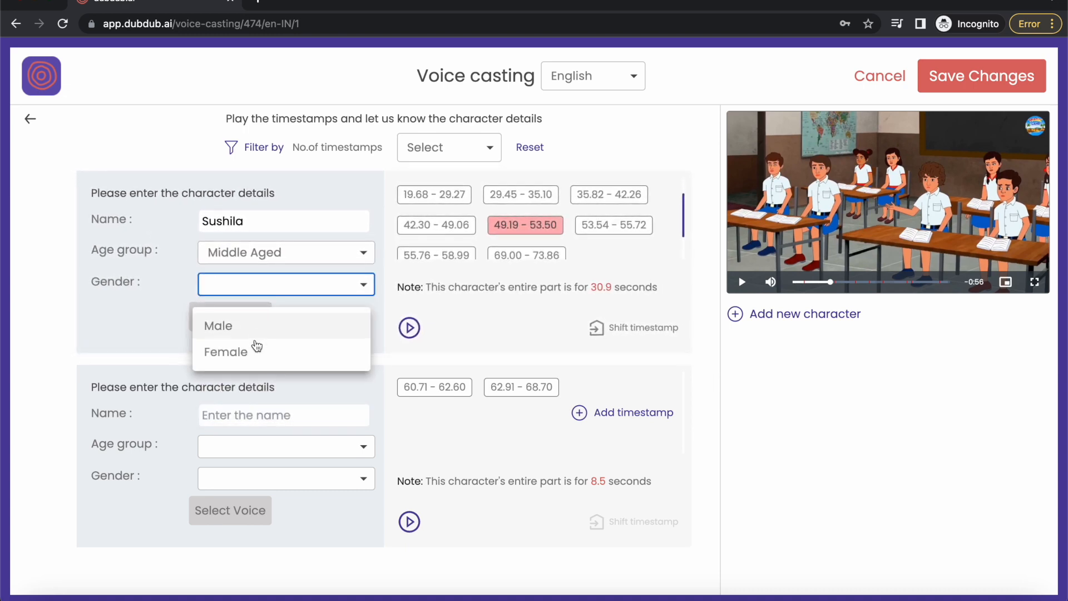
click(256, 350)
click(346, 326)
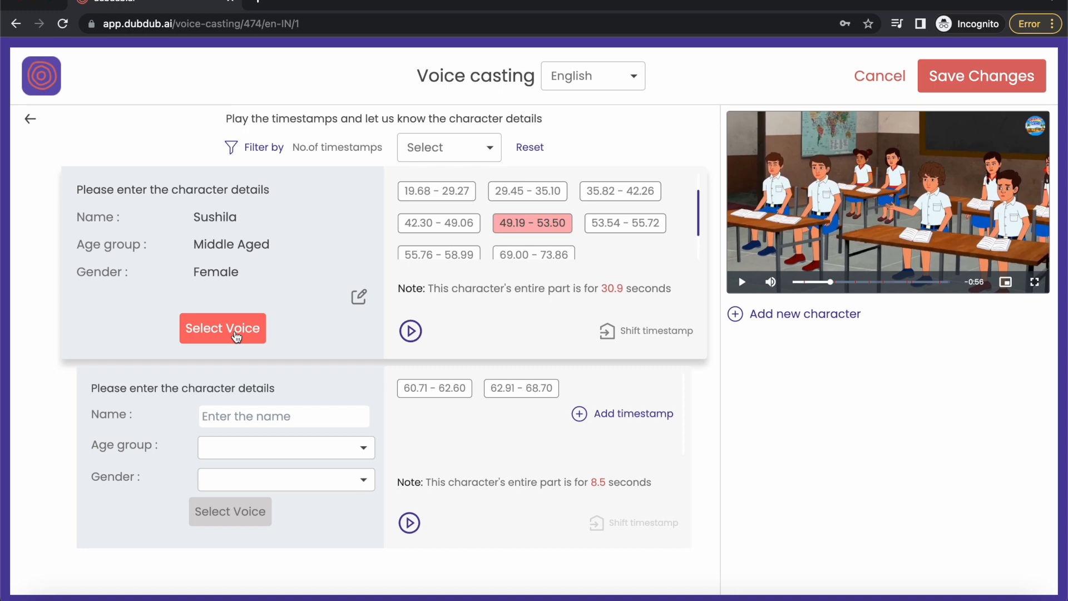
Open the voice selection for the first character and browse the voices in the collection.
click(236, 334)
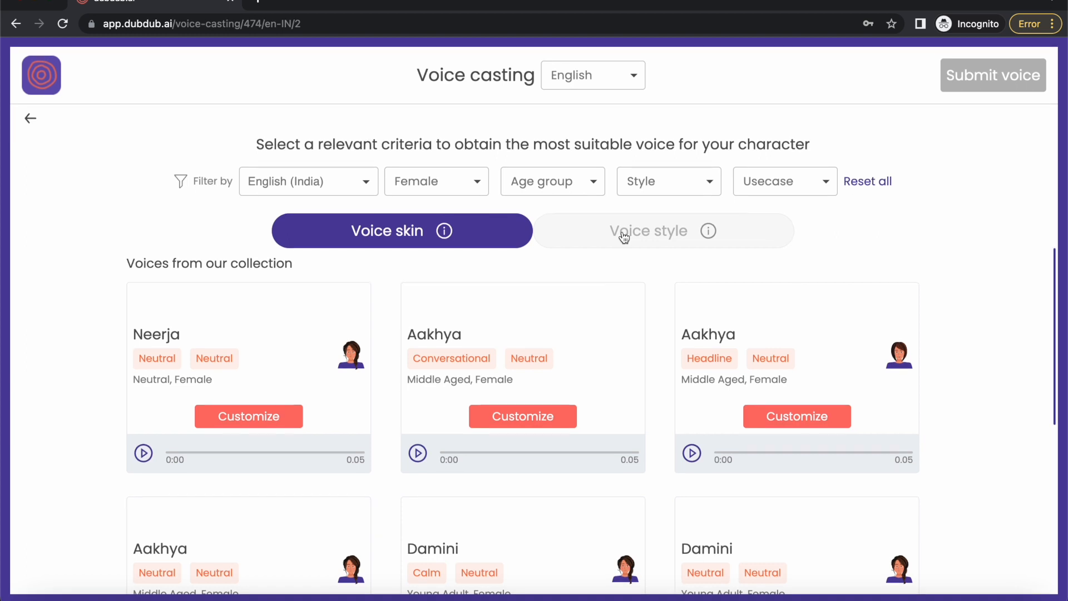
scroll(417, 456, down, 3)
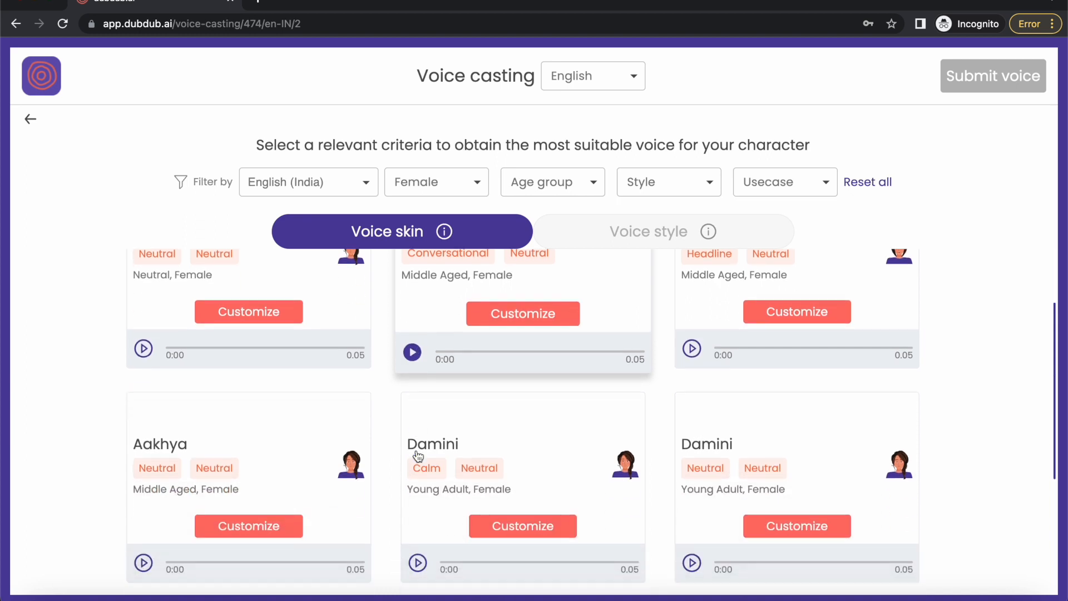
scroll(417, 453, up, 2)
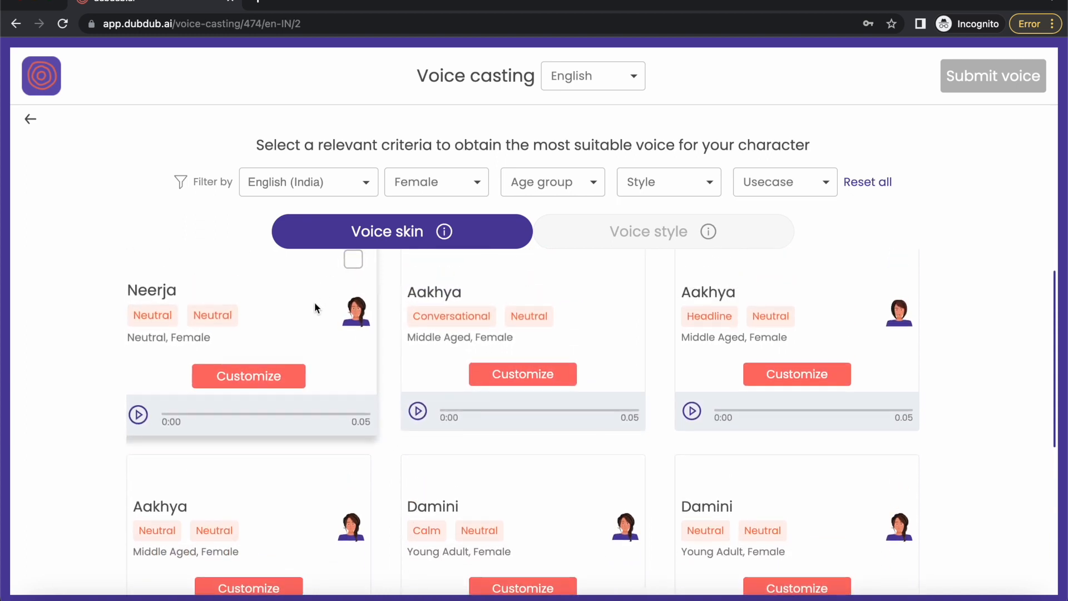
scroll(315, 302, up, 1)
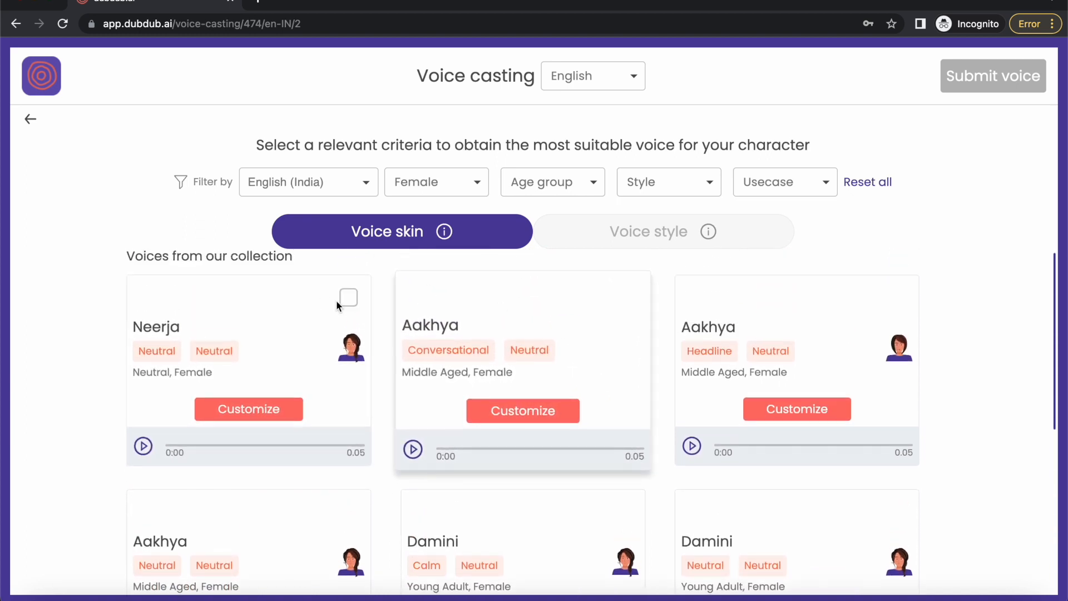
click(525, 191)
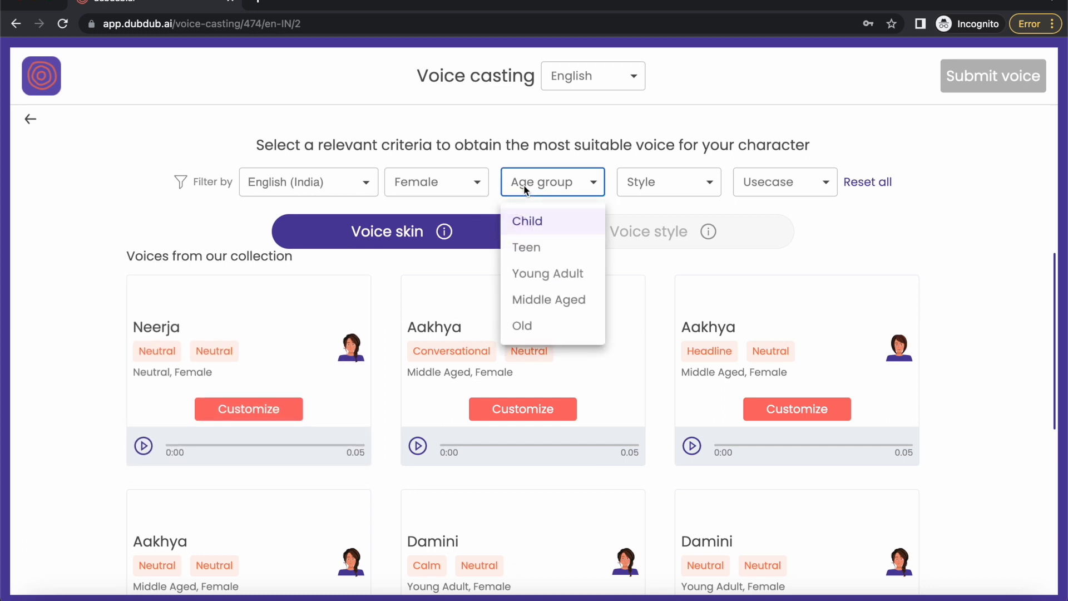
click(562, 186)
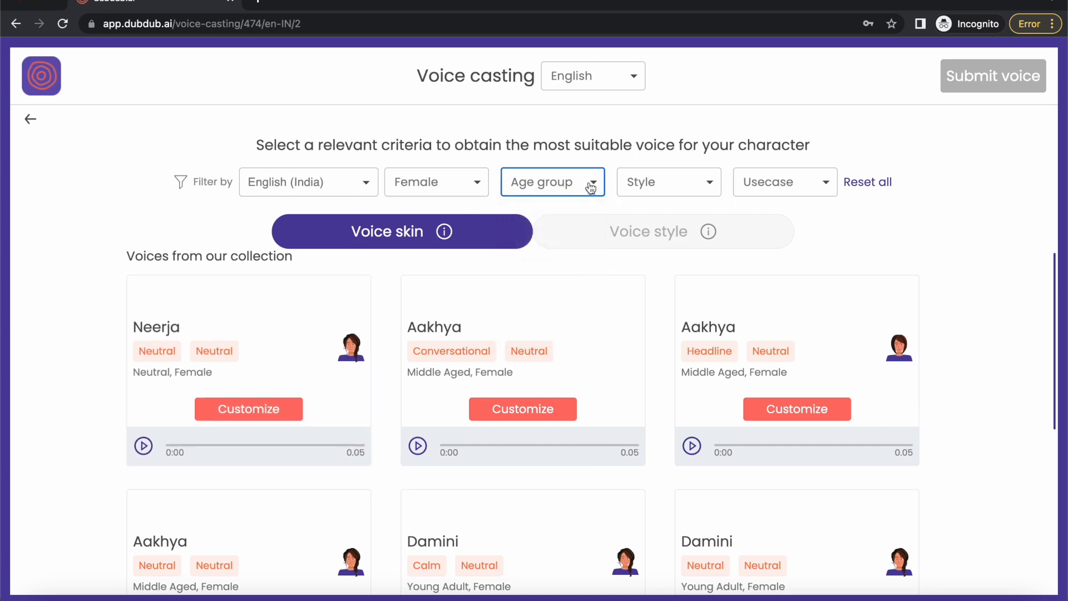
click(634, 186)
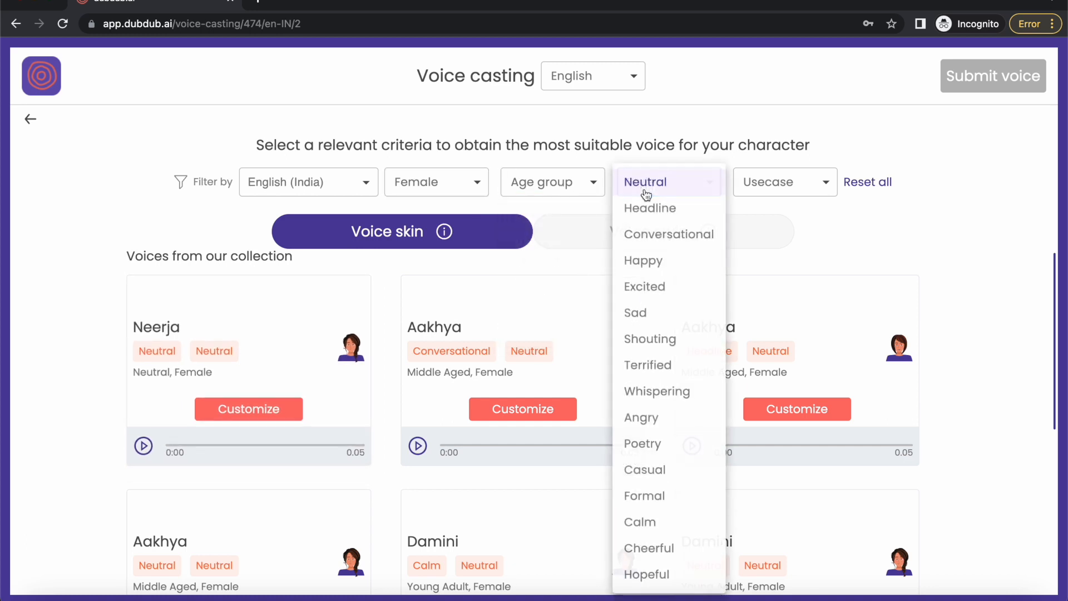
click(793, 158)
Filter the voices by Neutral use case, Neutral style and Middle Aged age group, and play the matching voice's sample.
click(802, 185)
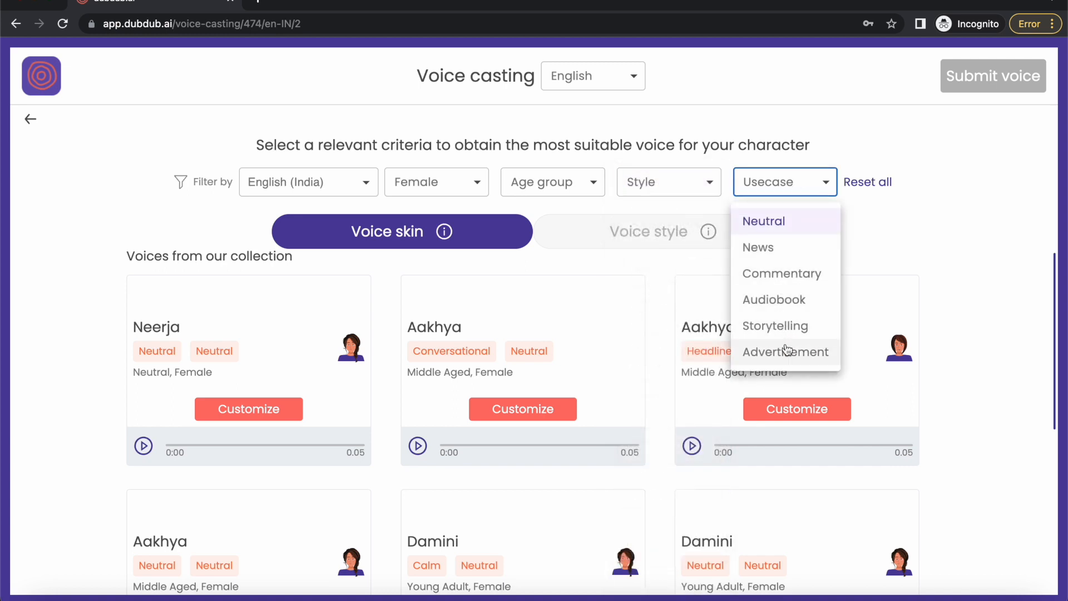
click(785, 222)
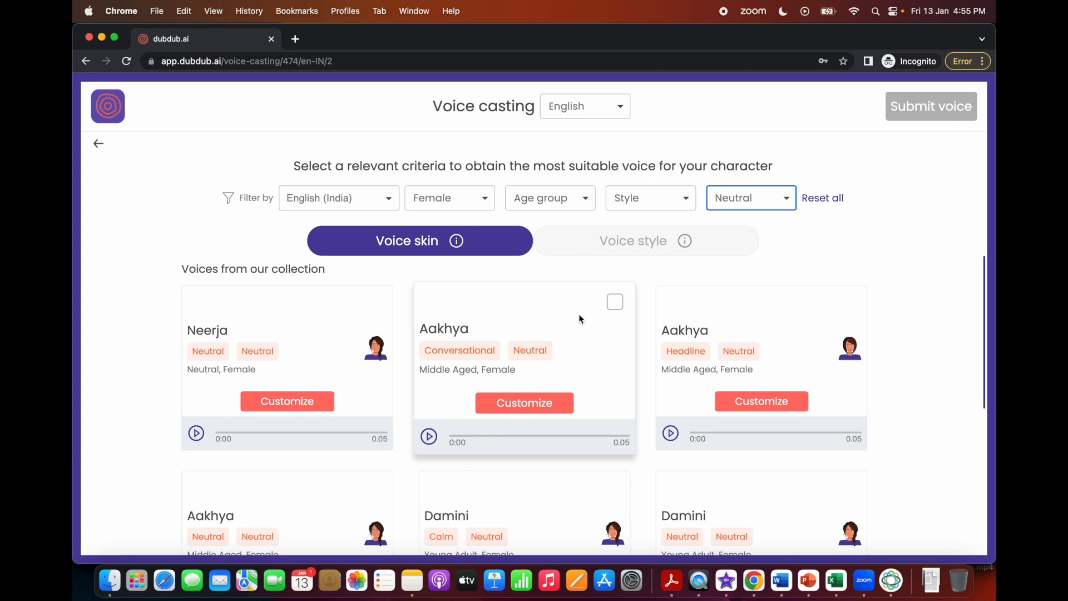
click(667, 206)
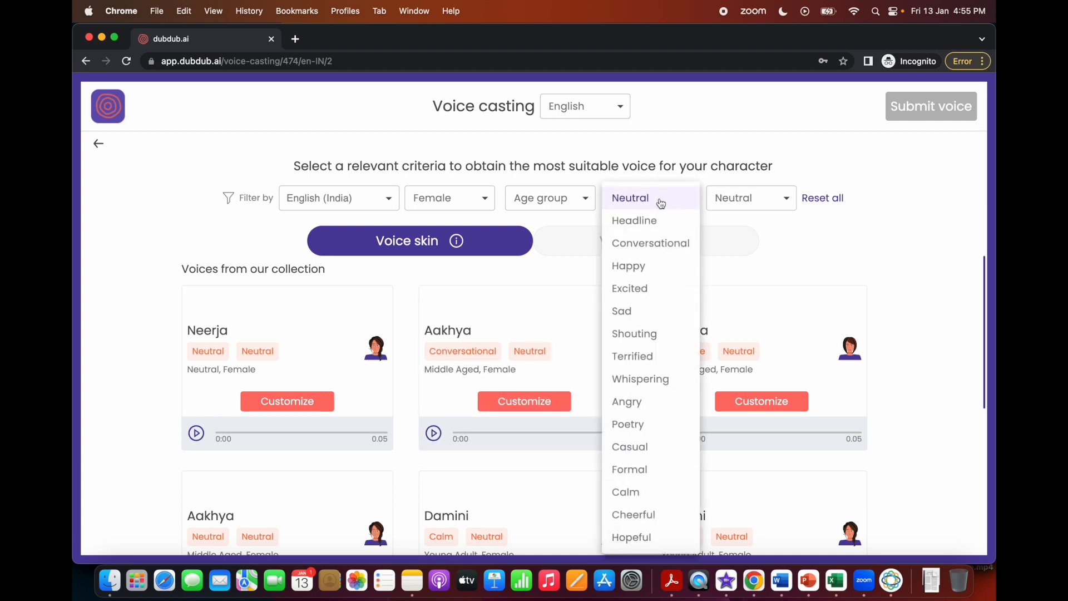
click(661, 203)
click(573, 198)
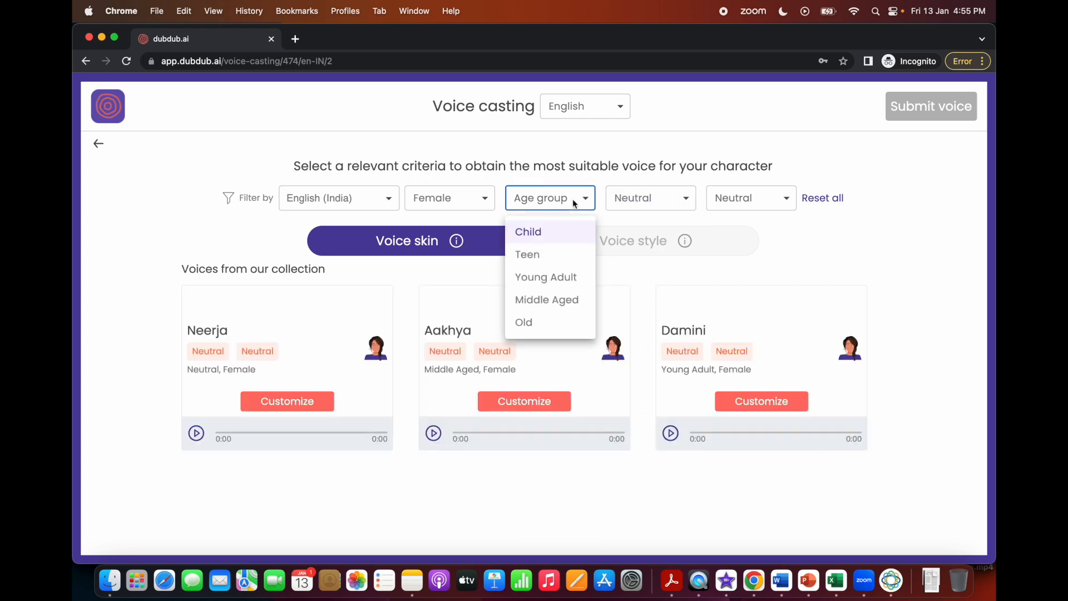
click(545, 299)
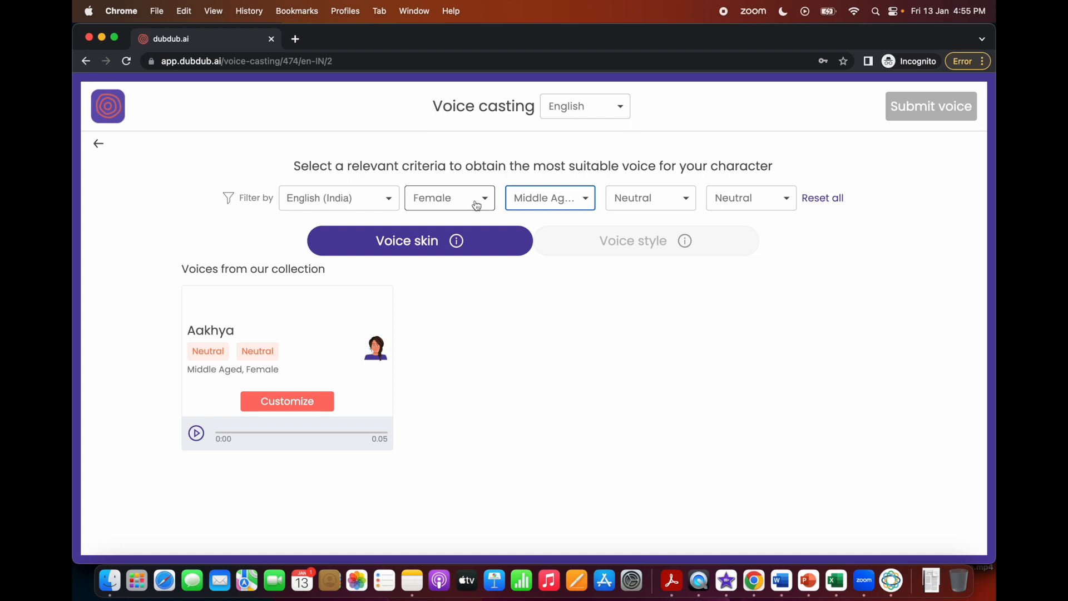
click(193, 439)
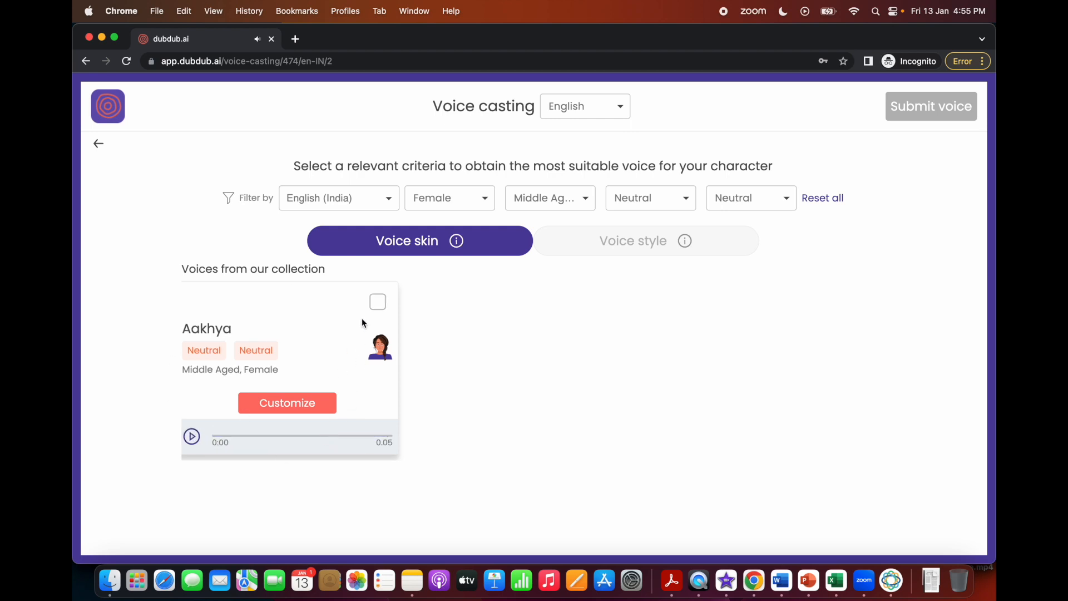
Select the filtered Middle Aged female voice, submit it and confirm applying it to the first character.
click(377, 305)
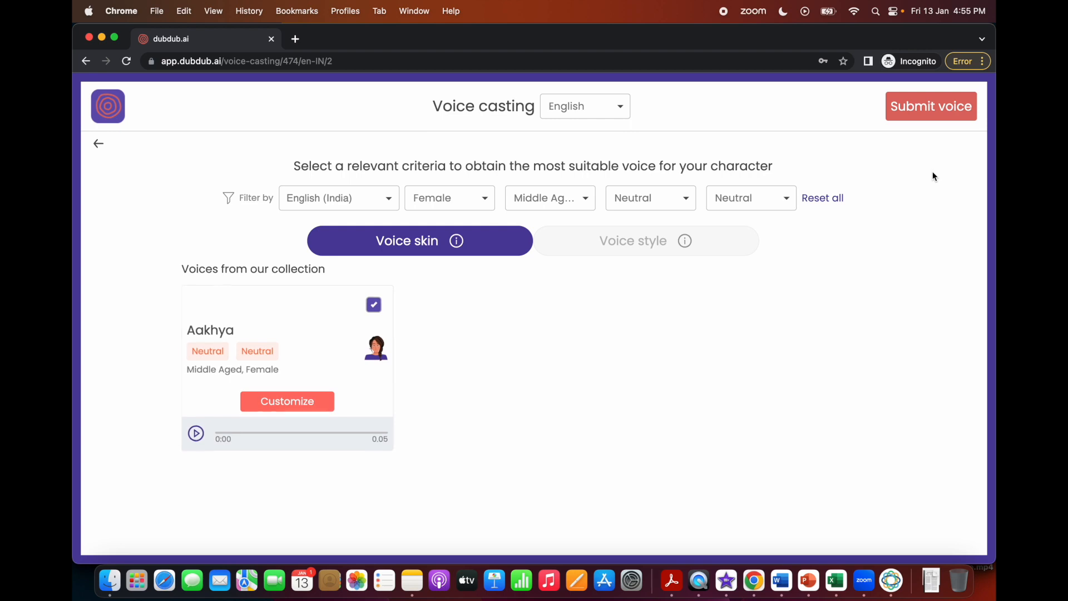
click(944, 107)
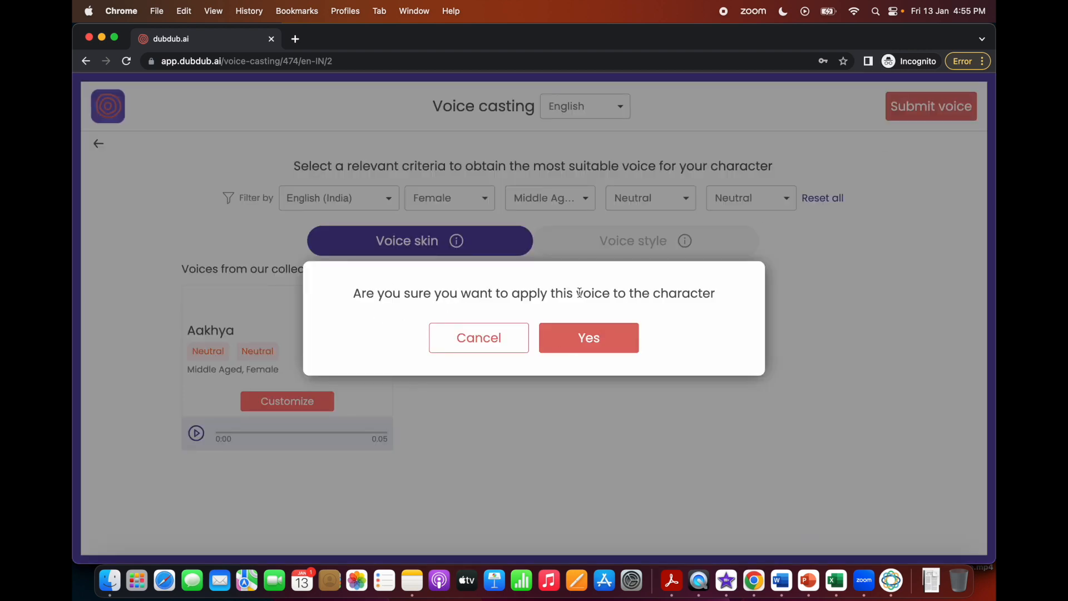
click(627, 340)
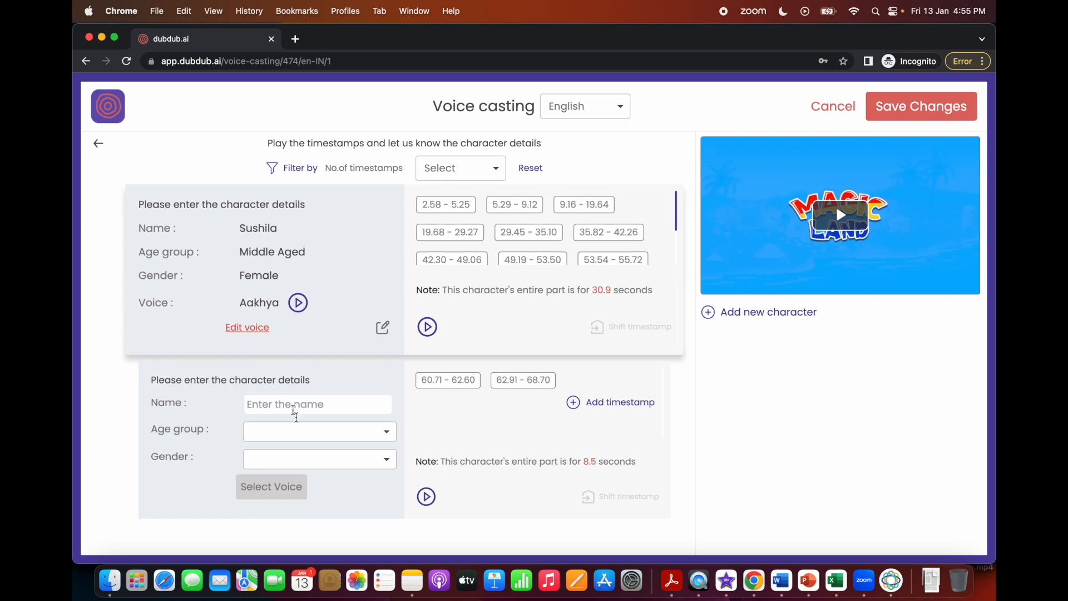
Enter the second character's name, set the age group to Middle Aged and the gender to Male, and save the details.
click(306, 406)
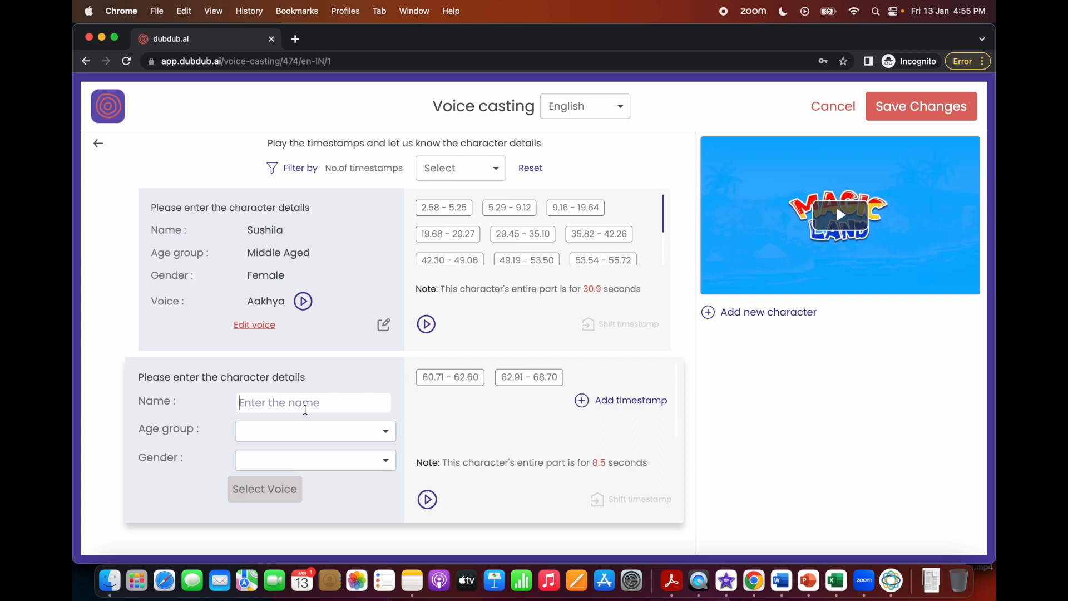
text(Mahesh)
key(Tab)
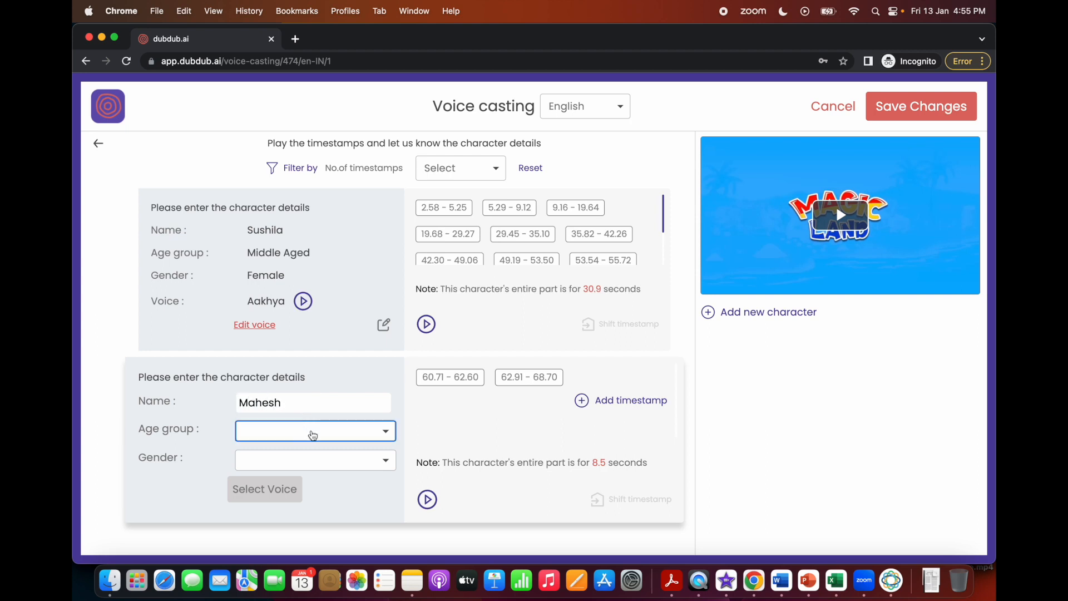
click(312, 435)
click(288, 514)
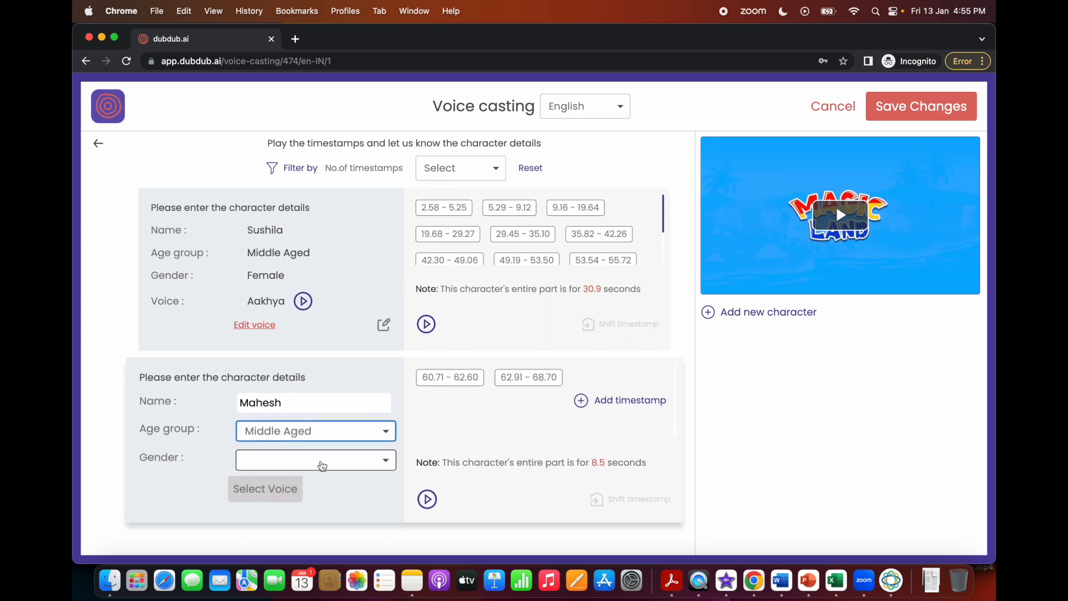
click(322, 466)
click(298, 494)
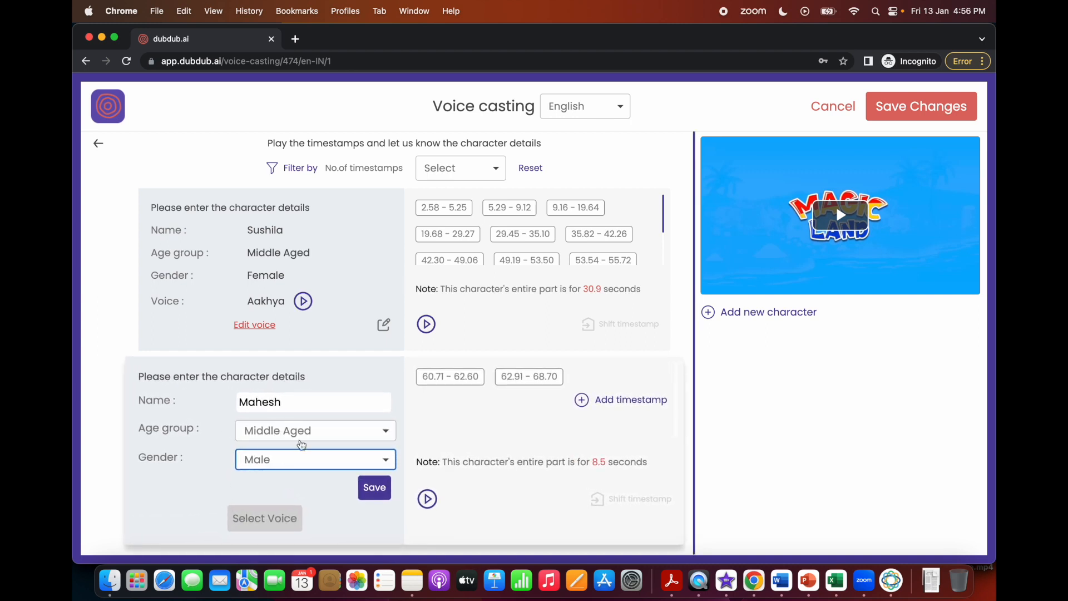
click(374, 492)
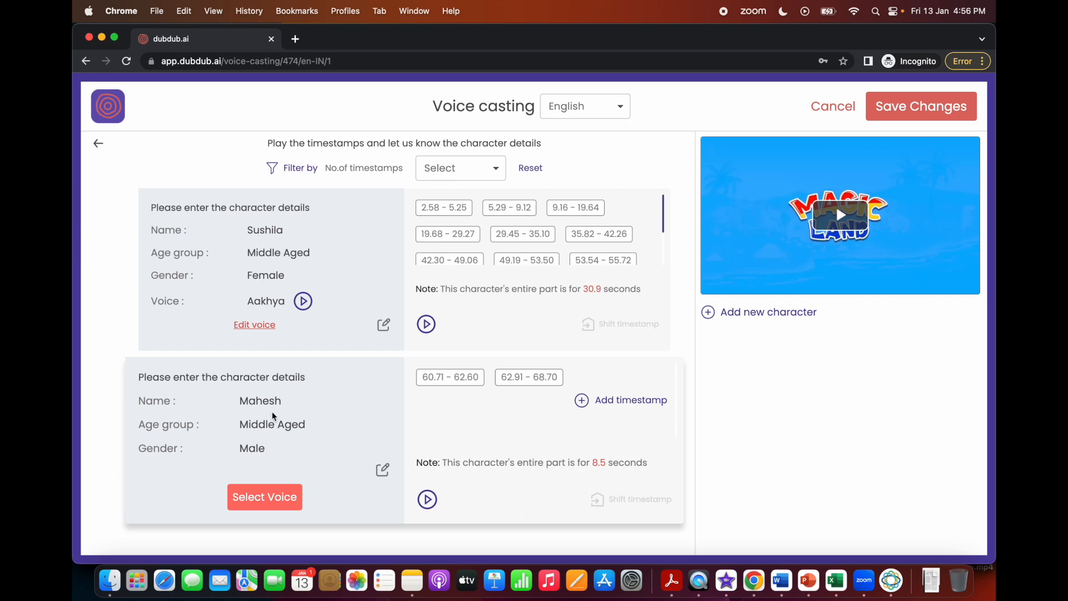
Open the voice selection for the second character, browse the male voices and play the sample of a Middle Aged Neutral voice.
click(264, 497)
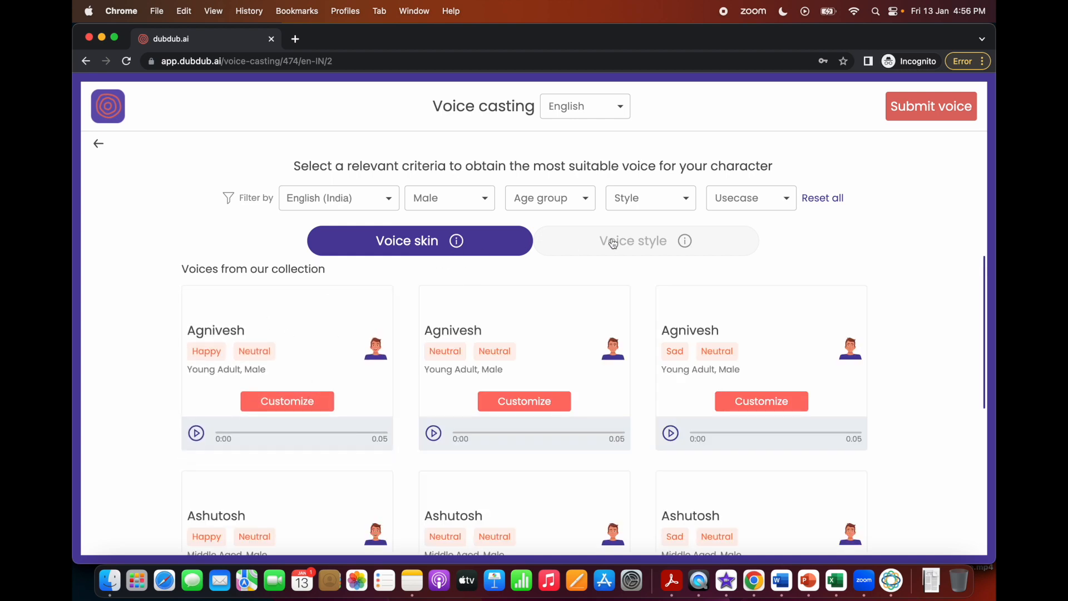
scroll(543, 315, down, 2)
scroll(543, 315, up, 2)
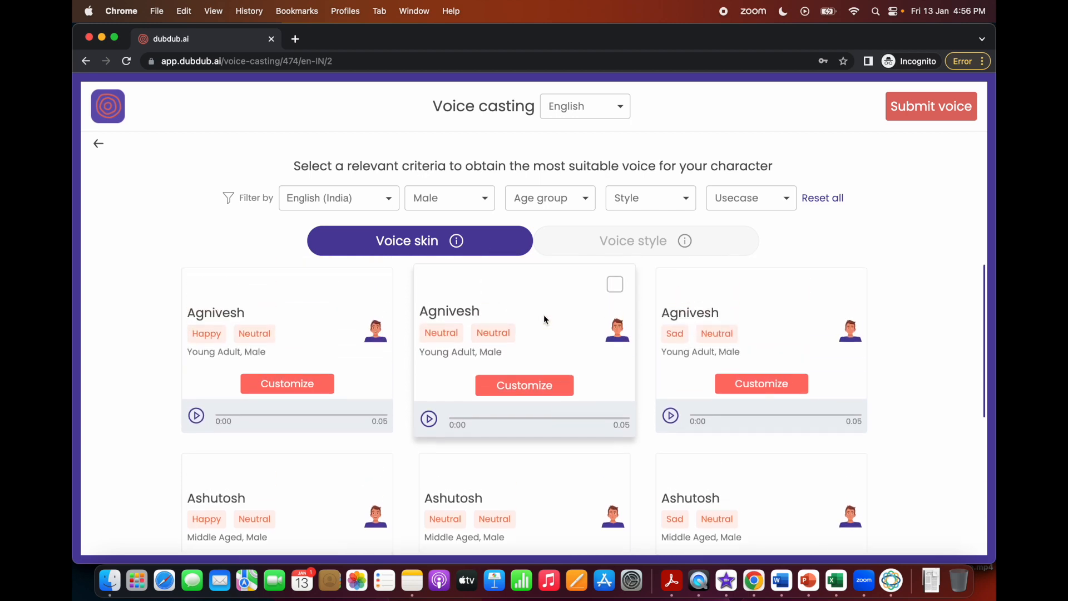
scroll(730, 337, down, 2)
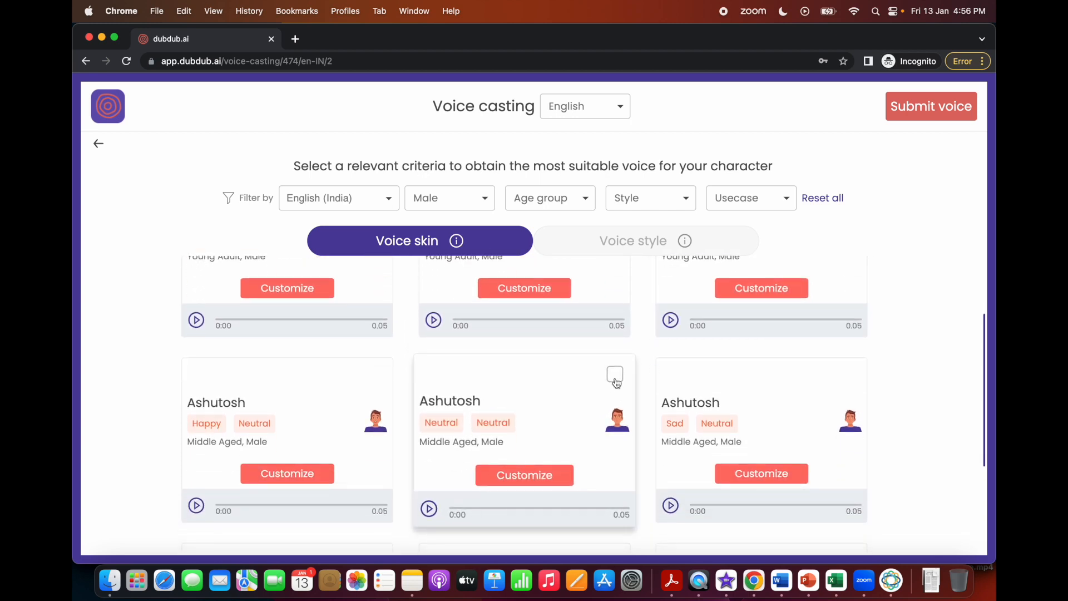
click(430, 509)
Filter the male voices by Neutral style, Neutral use case and Middle Aged age group.
click(680, 198)
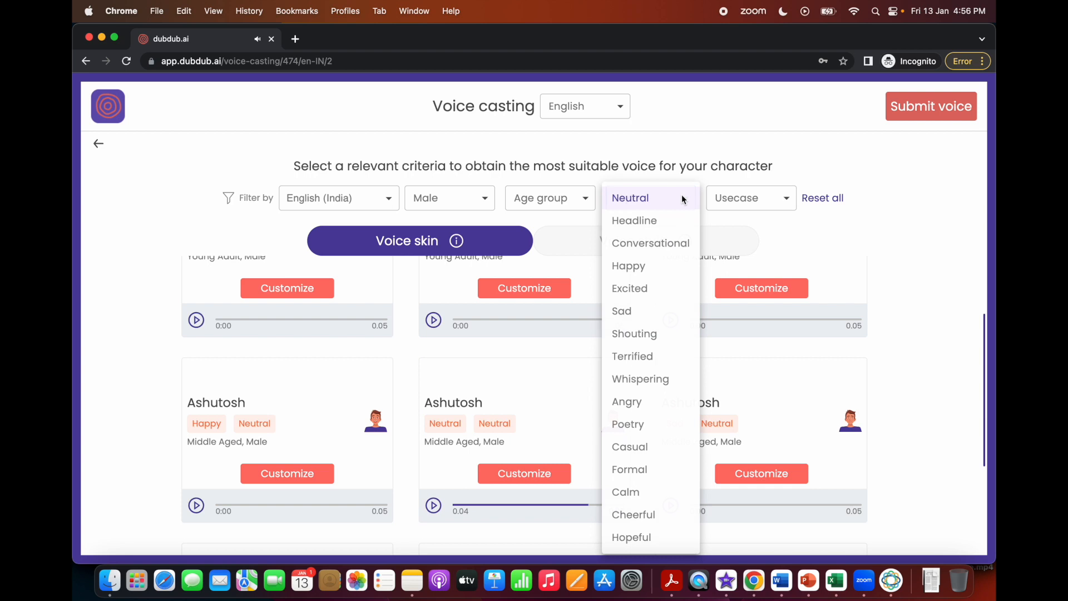
click(736, 196)
click(734, 232)
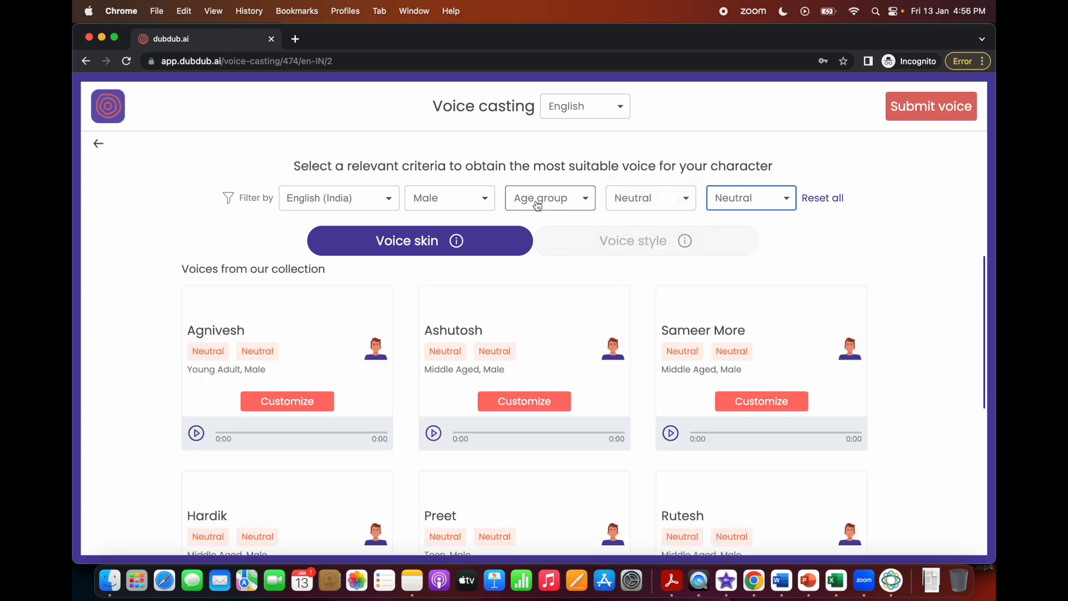
click(537, 206)
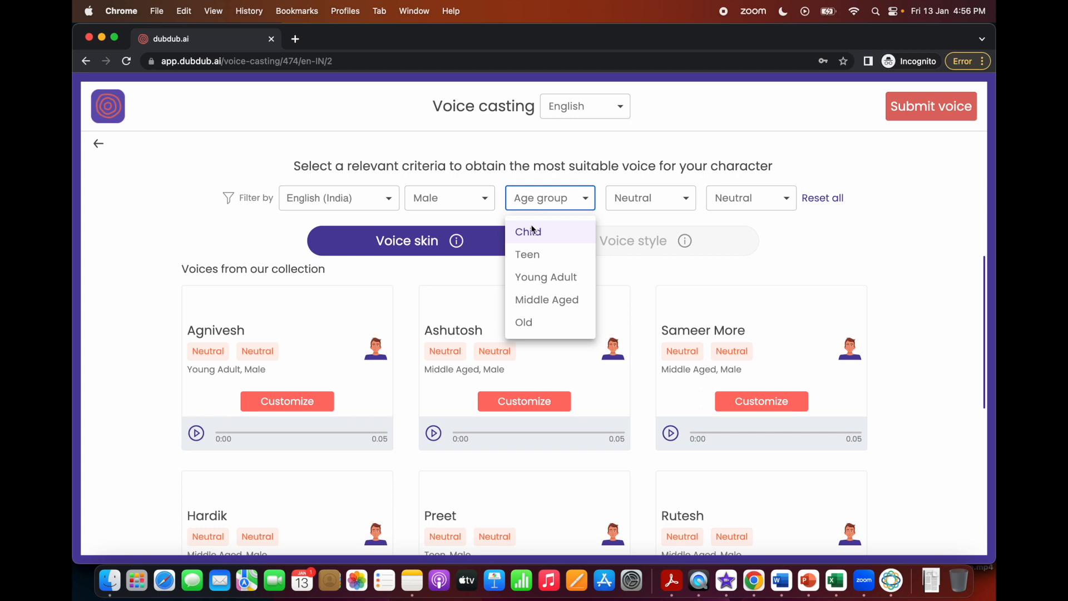
click(534, 300)
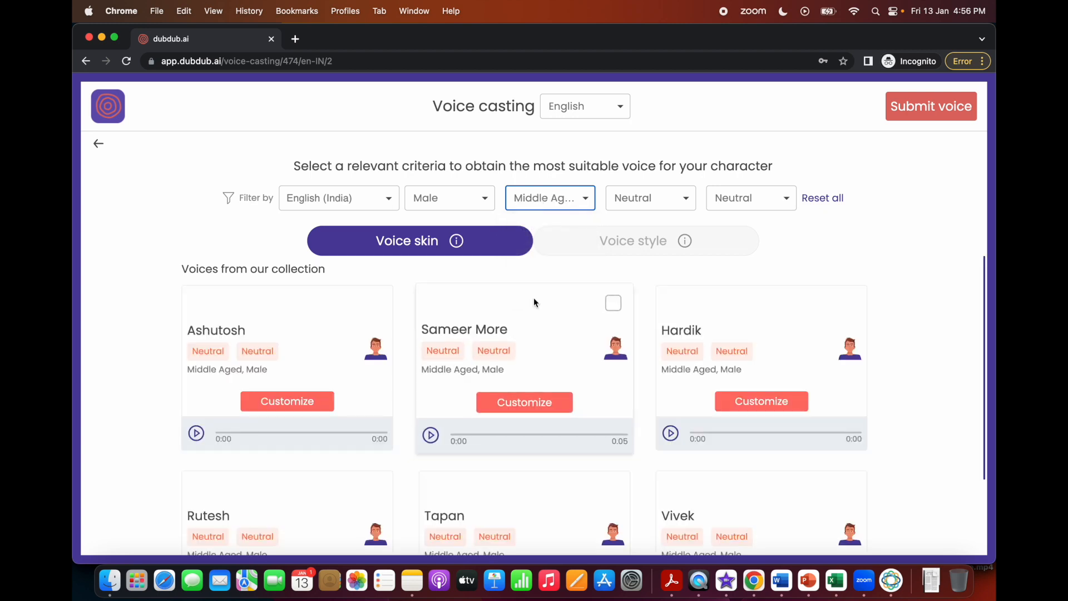
Browse the filtered male voices and play the sample of the third voice in the second row.
scroll(417, 361, down, 5)
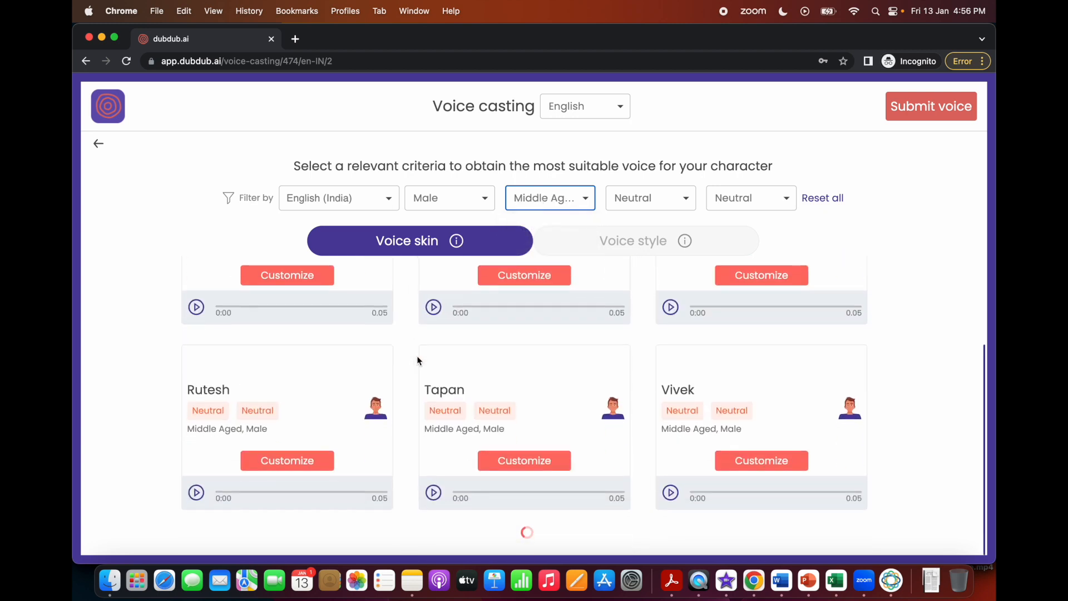
scroll(417, 360, up, 2)
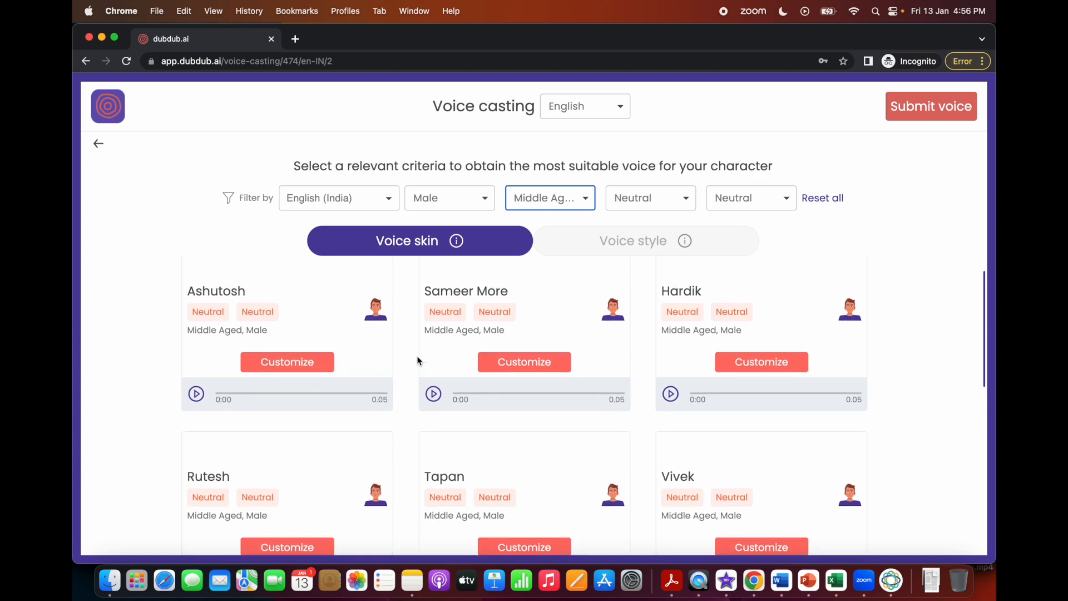
scroll(417, 359, down, 3)
mouse_move(583, 432)
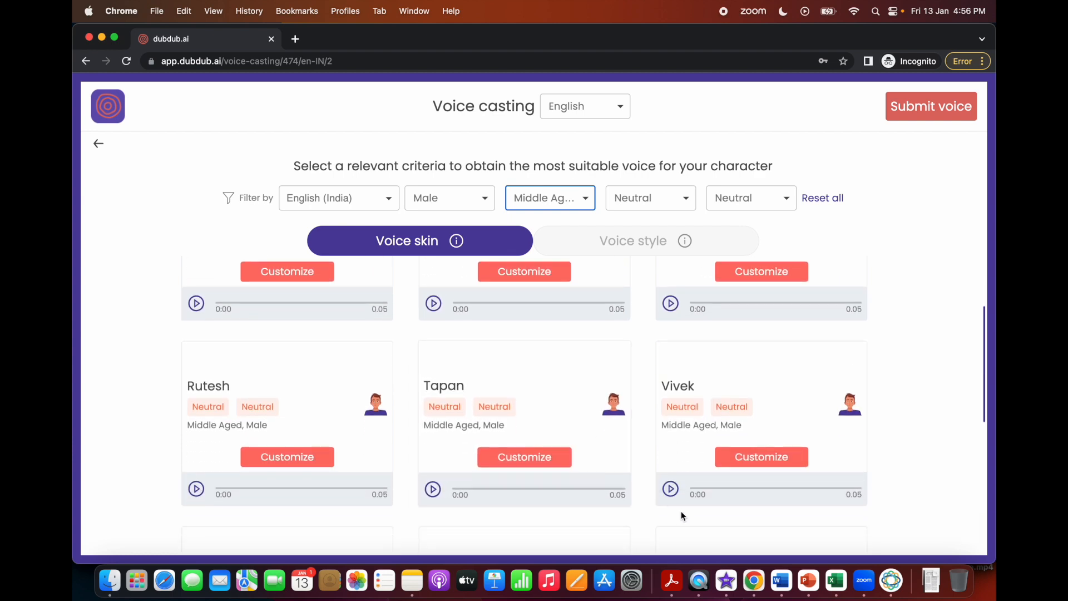
click(666, 492)
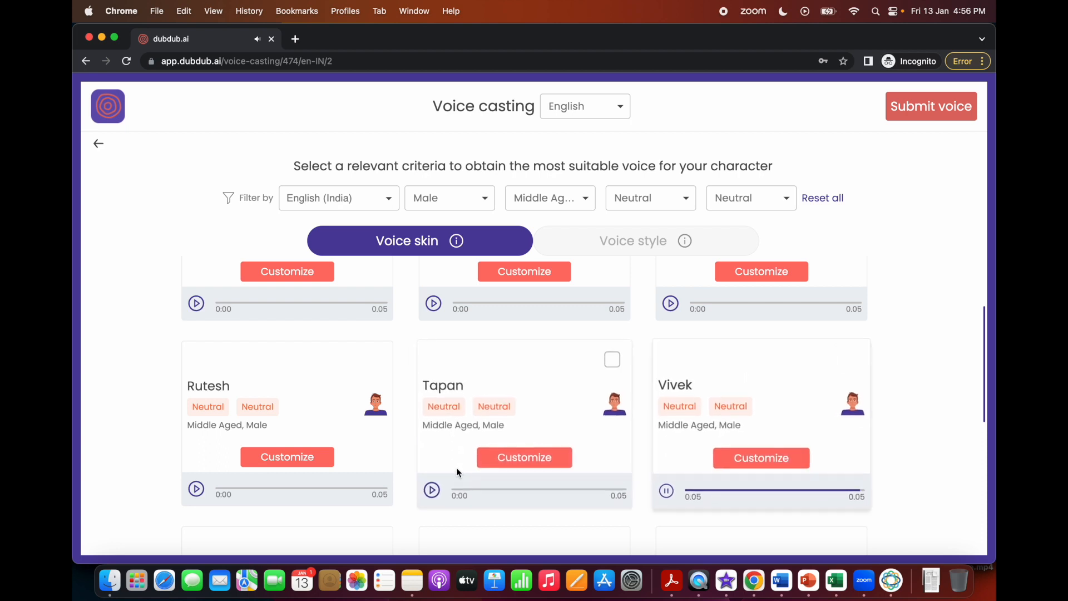
scroll(535, 459, up, 3)
scroll(535, 459, down, 1)
scroll(815, 460, down, 1)
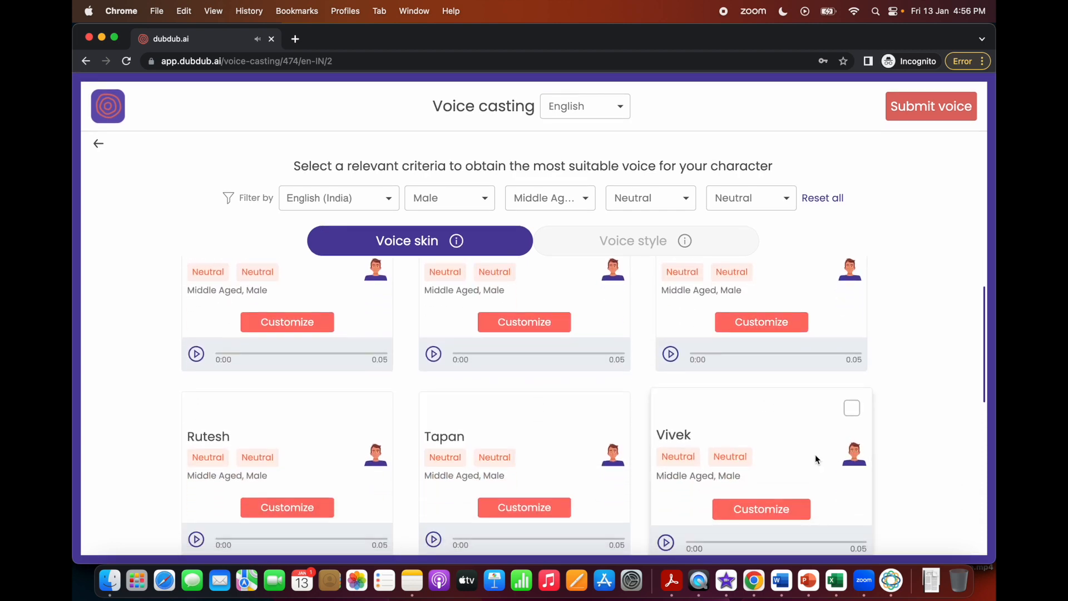
Select the third voice in the second row, submit it and confirm applying it to the second character.
click(853, 412)
click(917, 109)
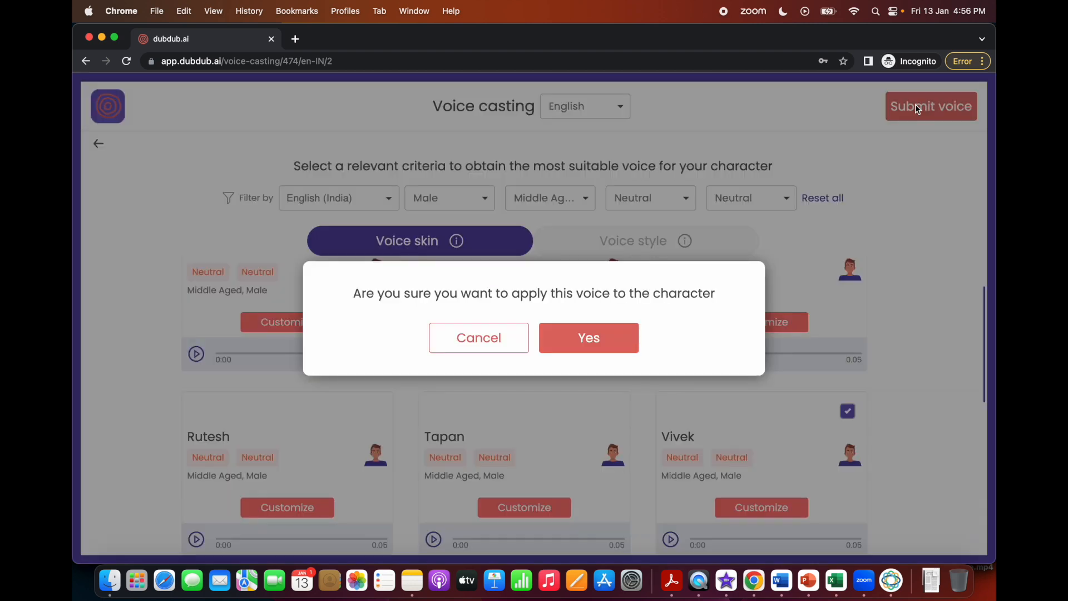
click(583, 332)
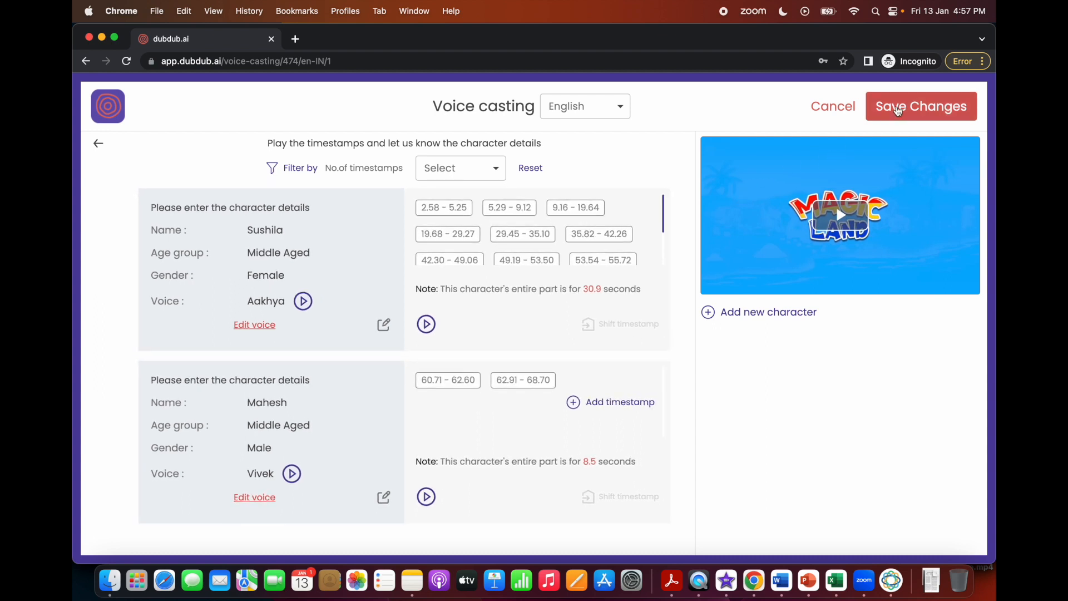
Save the voice casting changes, submit the casting for both characters and confirm the submission.
click(898, 111)
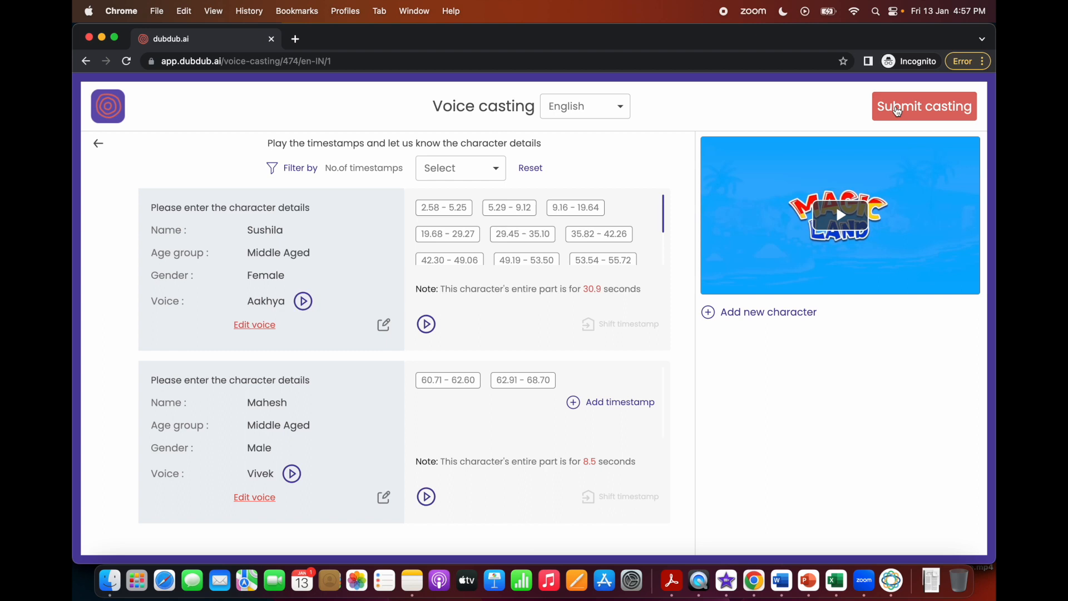
click(898, 112)
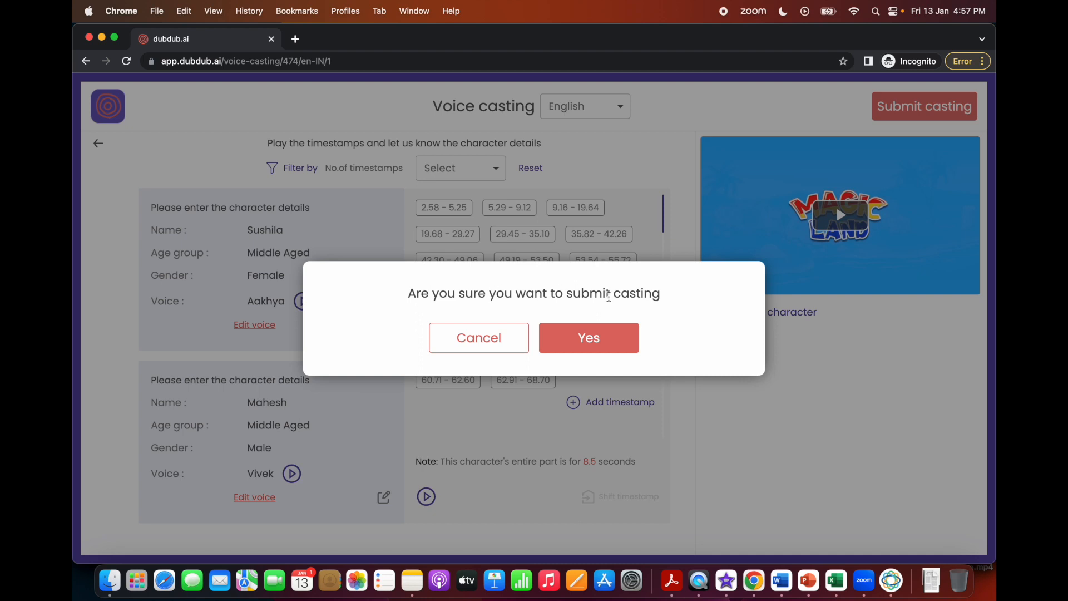
click(573, 349)
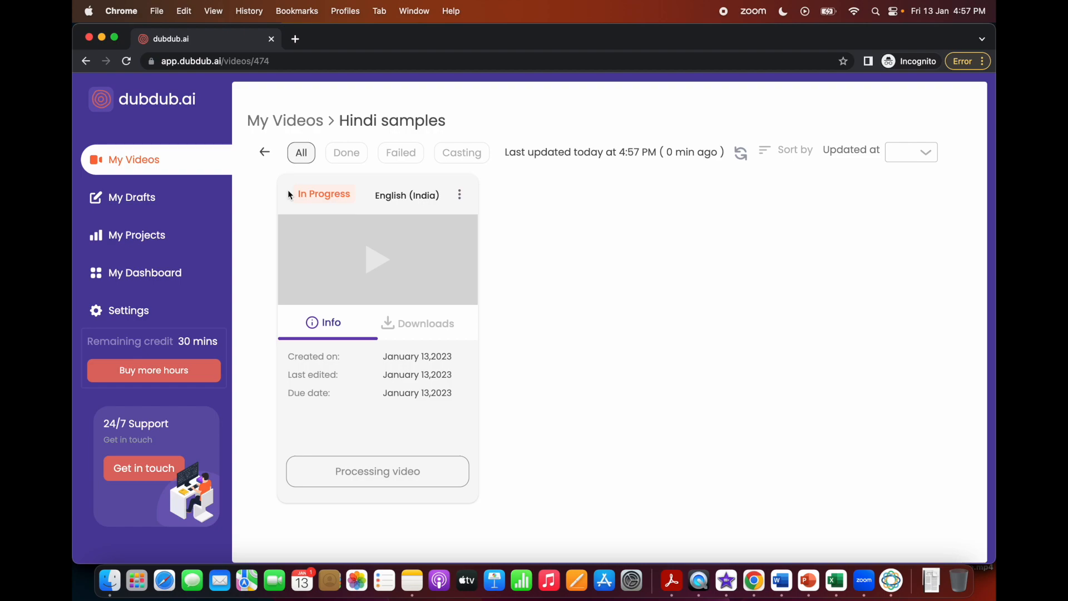
Return to the My Videos list to check the status of the Hindi samples project.
key(ctrl+Up)
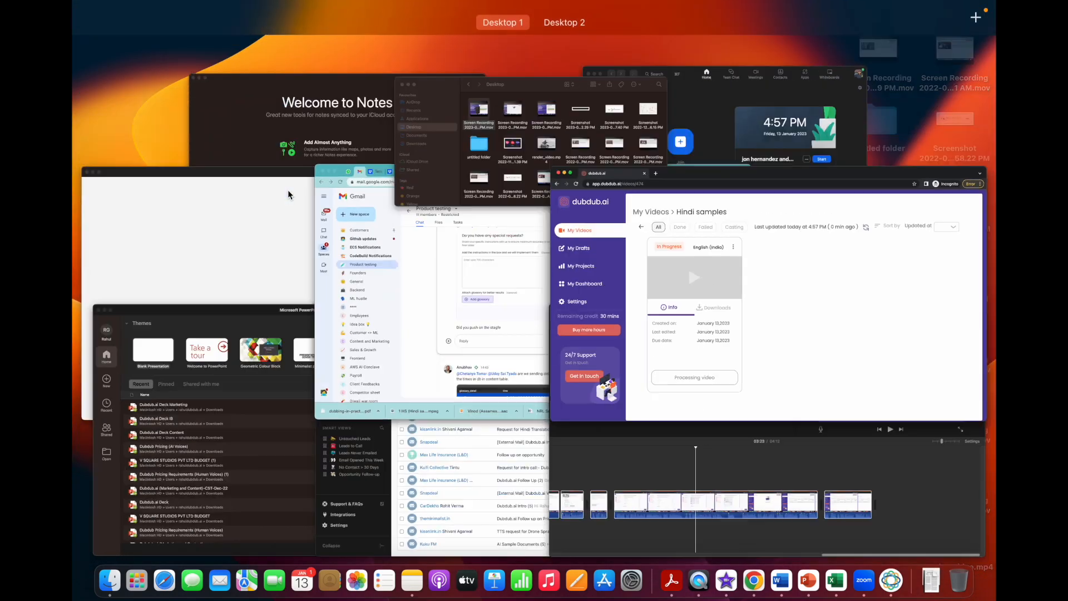
click(750, 287)
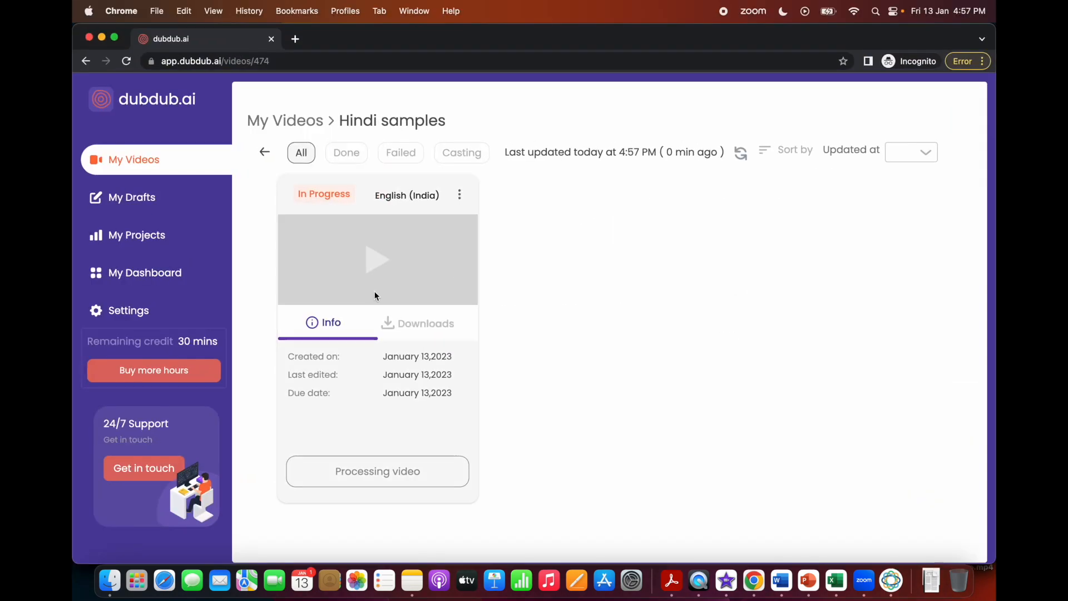
click(143, 161)
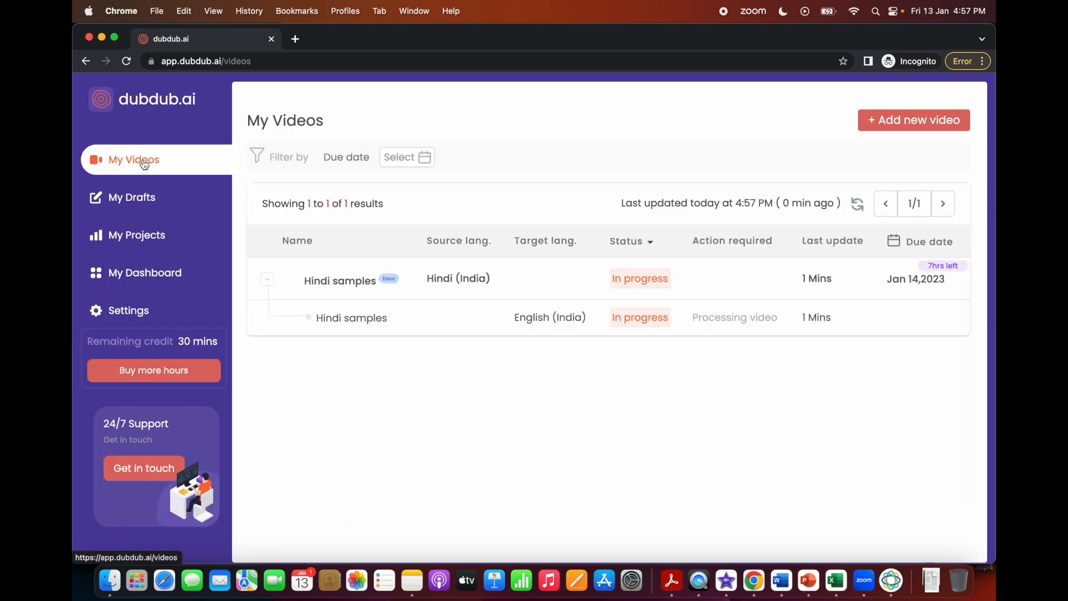